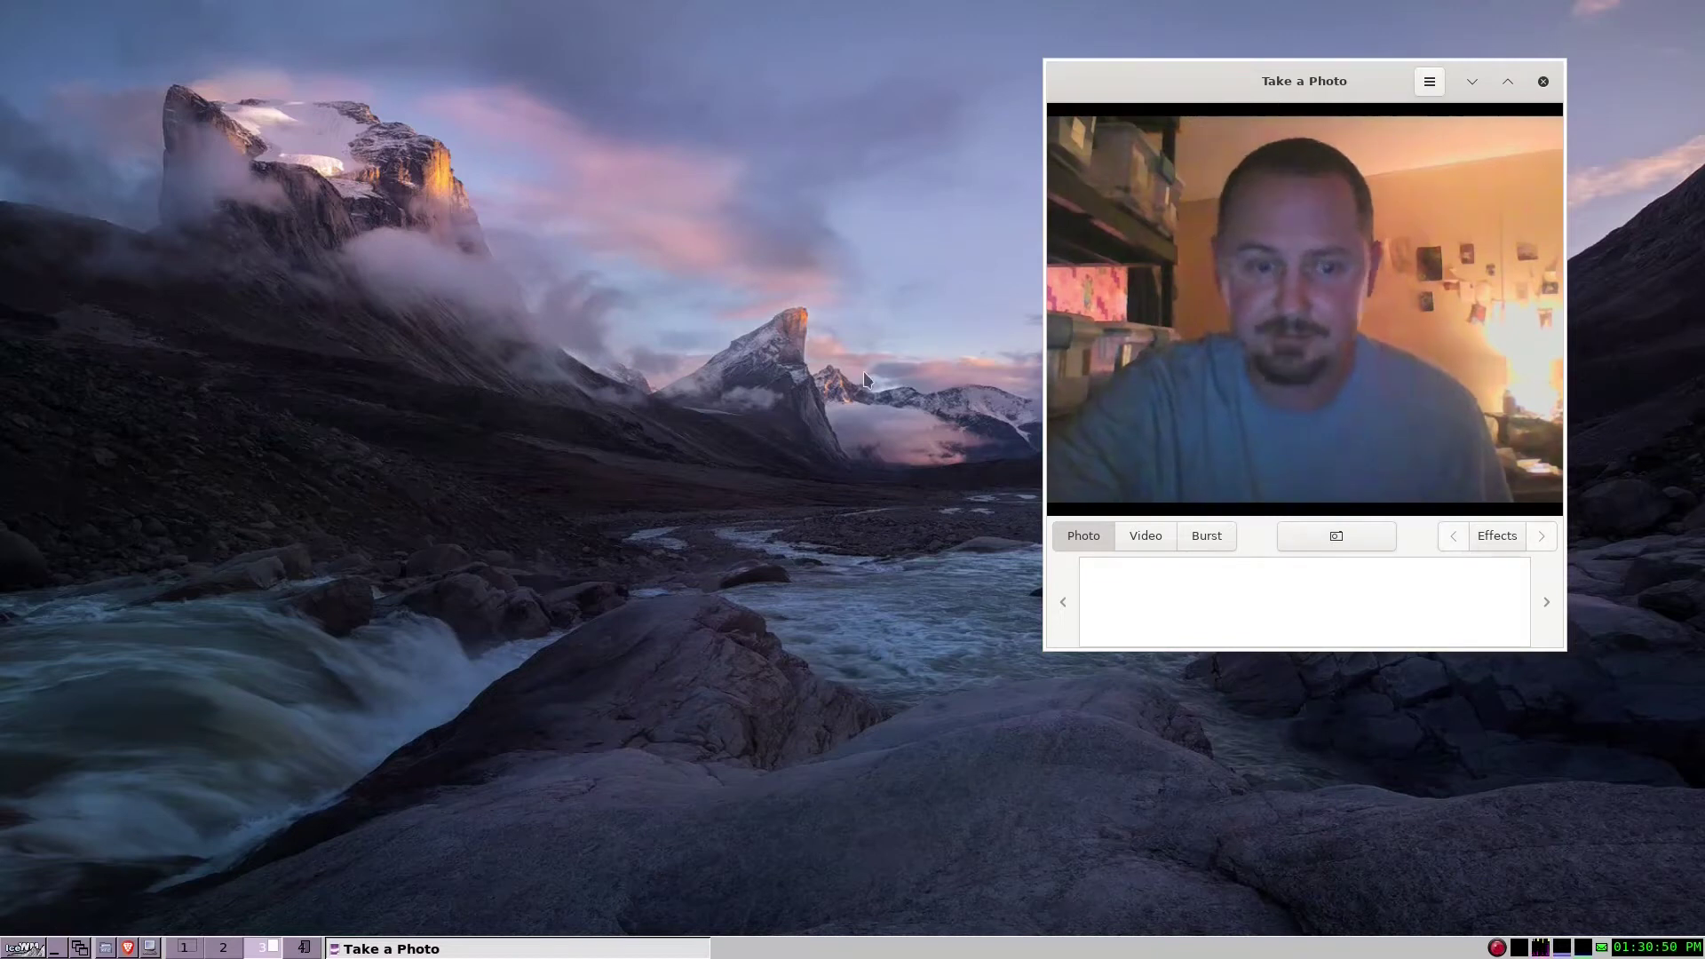
Switch to workspace 1 on the IceWM taskbar.
left_click(185, 947)
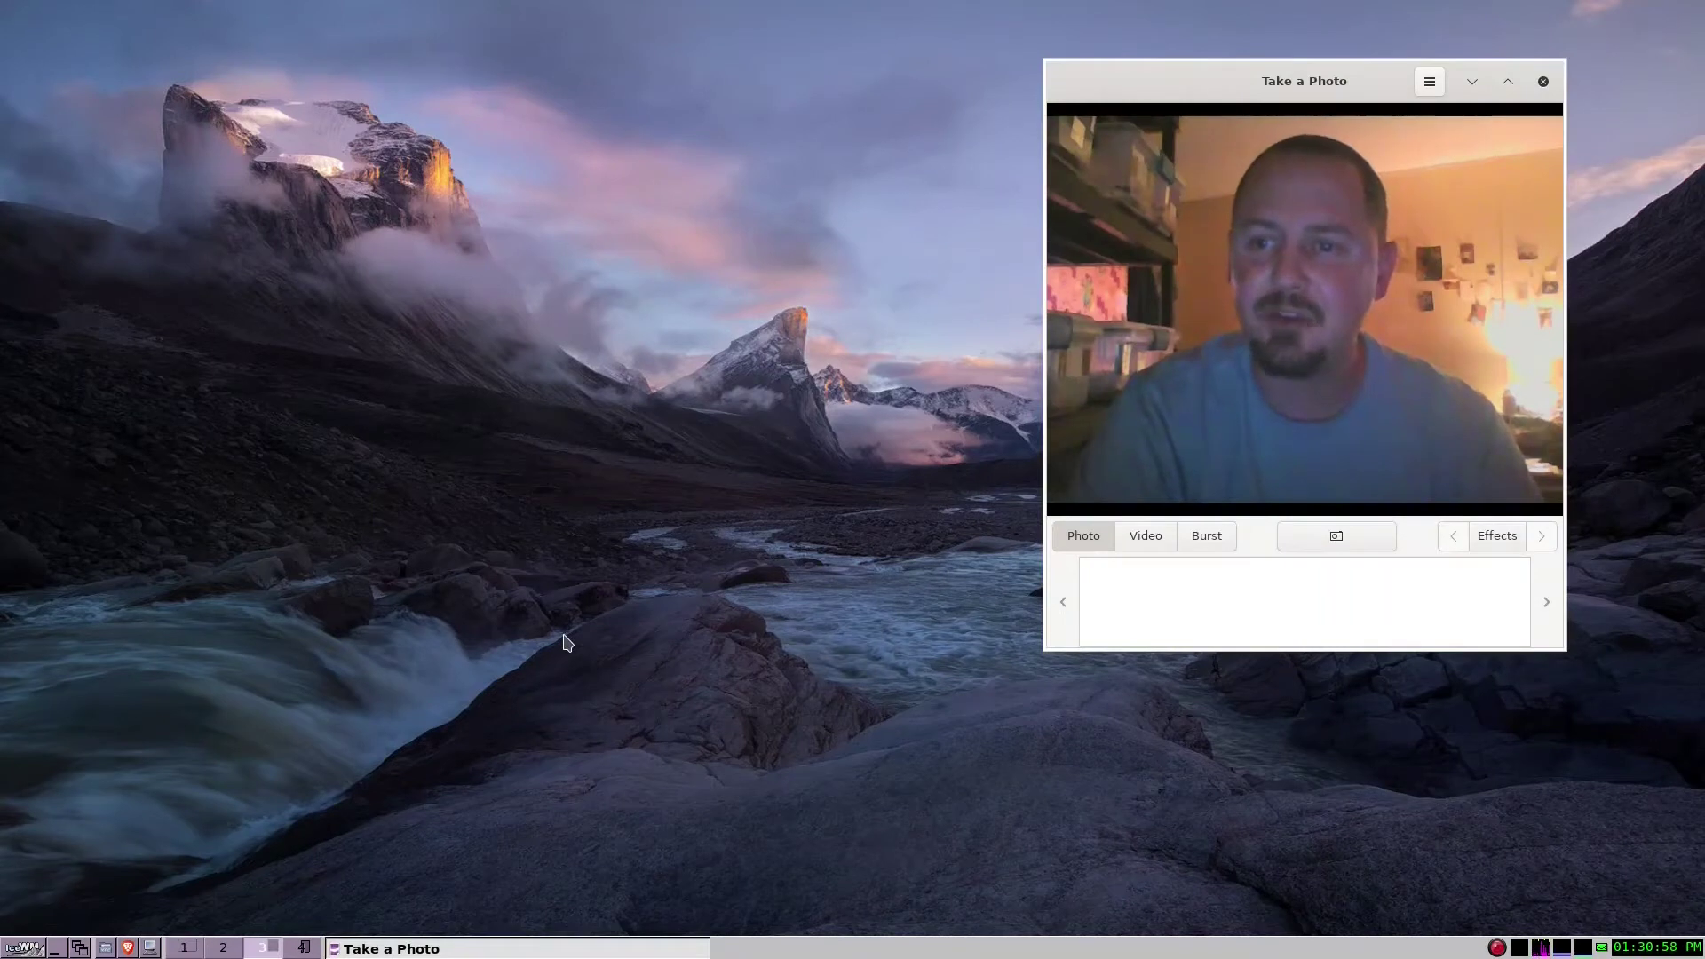
Launch a new Kitty bash terminal with the Ctrl+Alt+T hotkey.
key("ctrl+alt+t")
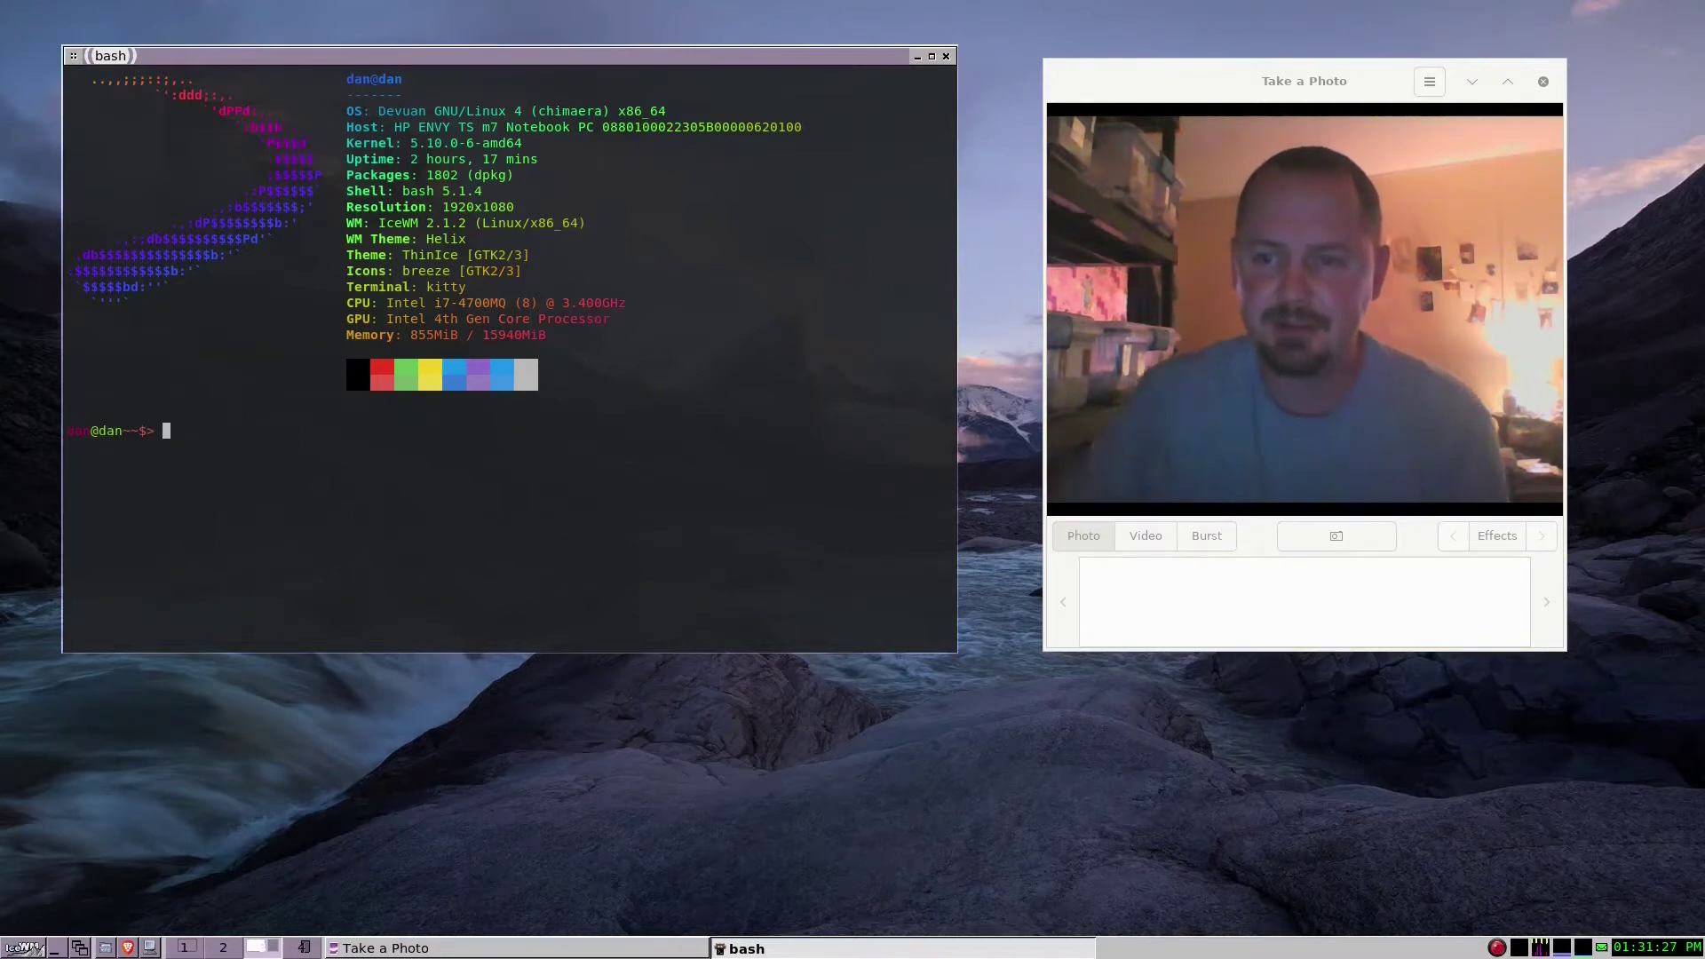
left_click(23, 948)
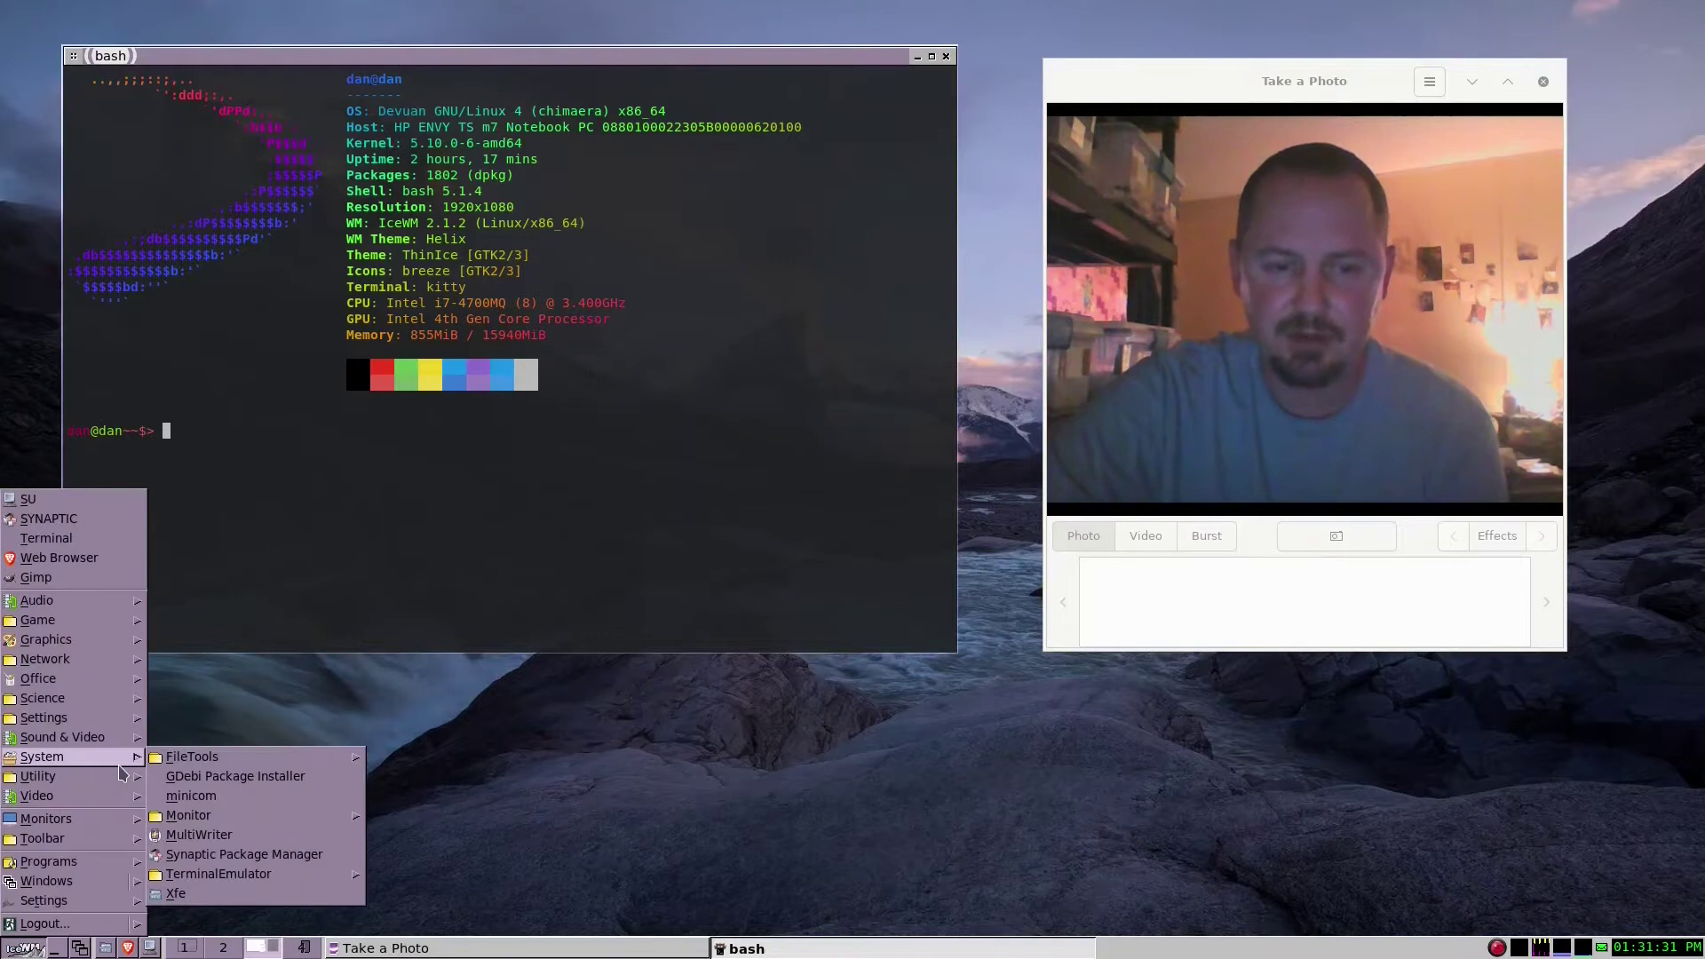
left_click(255, 856)
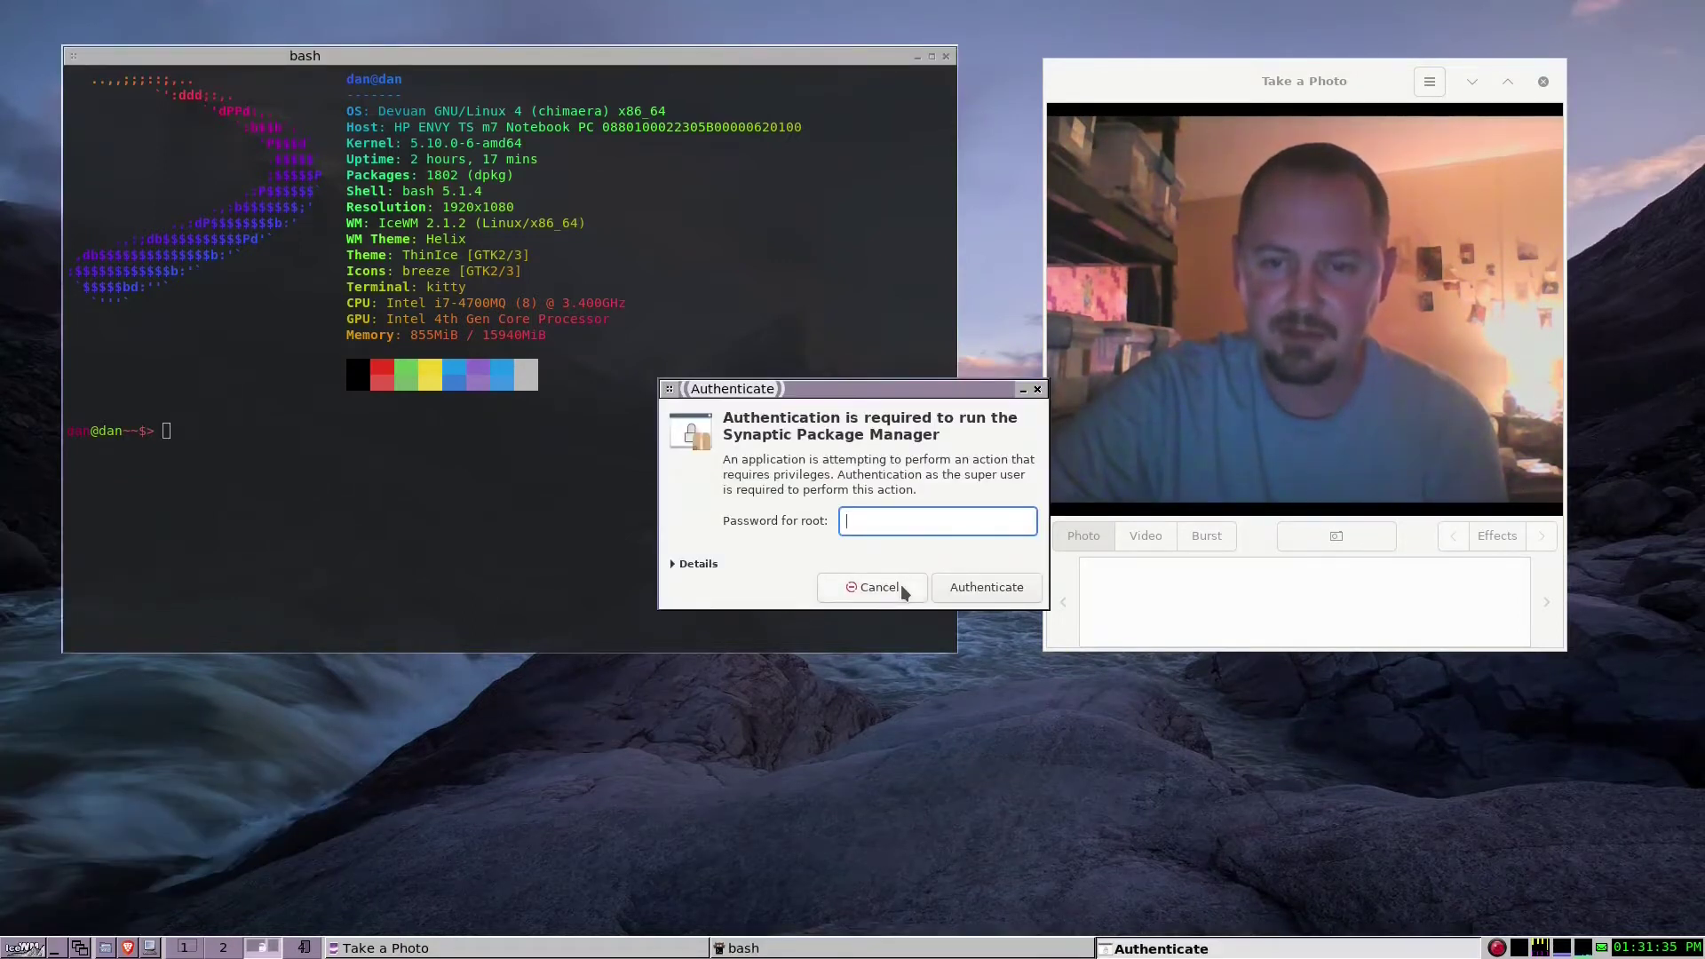
left_click(1037, 389)
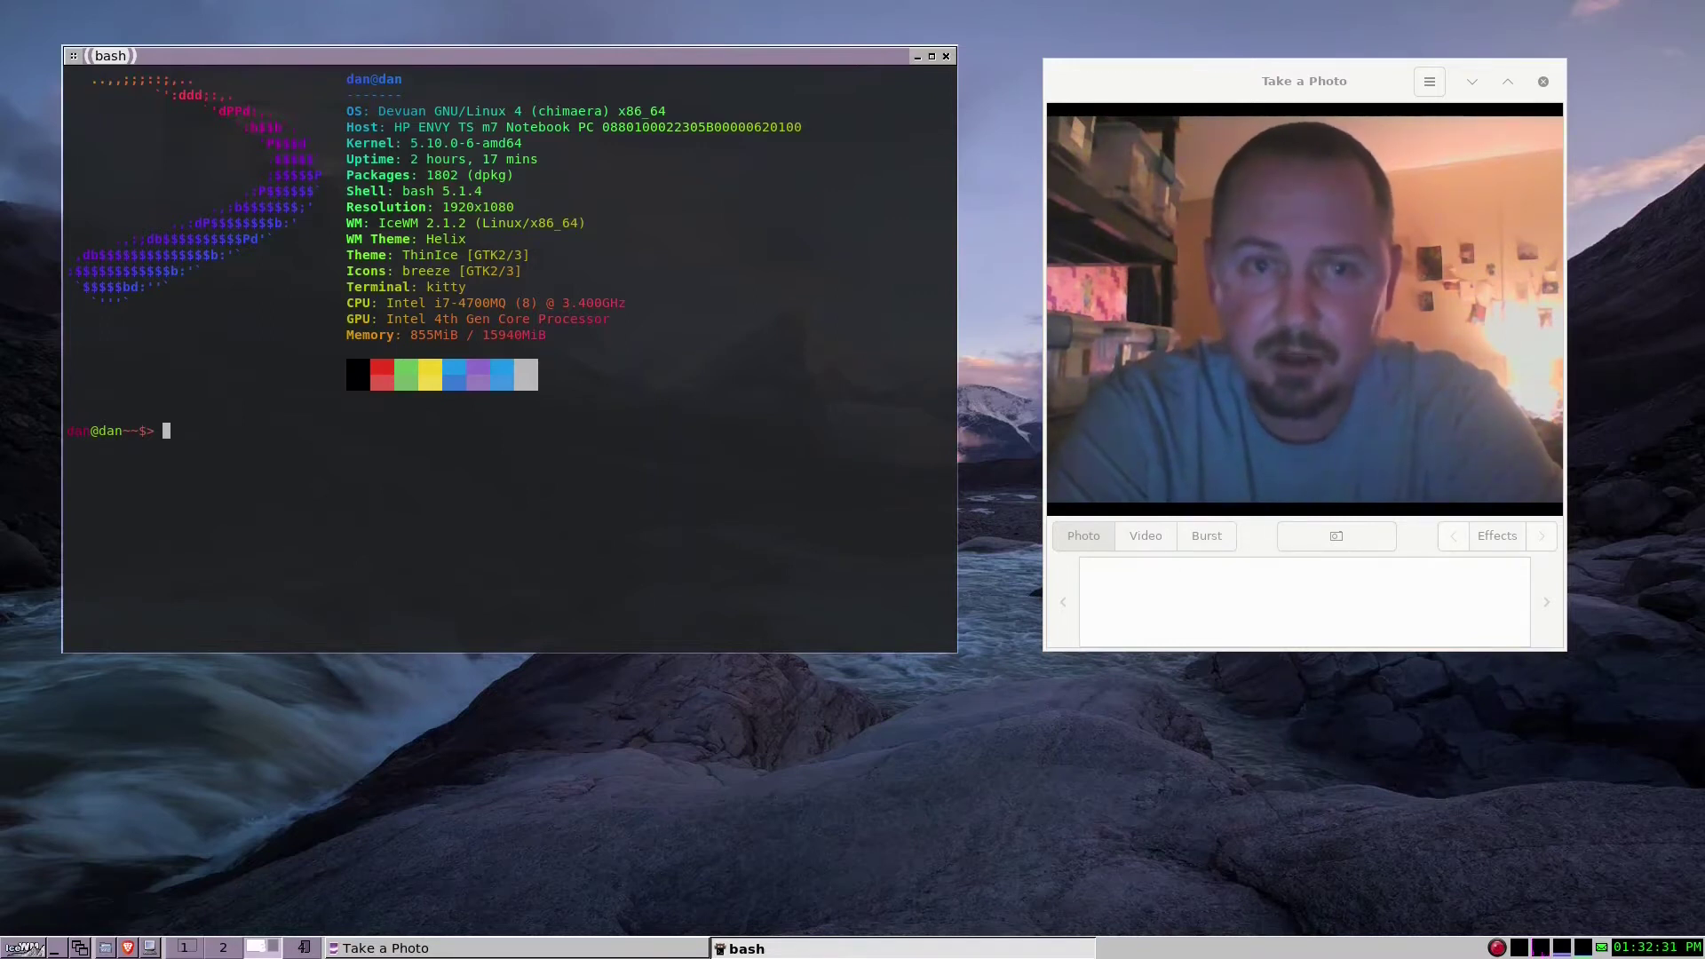
Write 'sudo apt install mate-polkit-bin' at the bash prompt without running it.
type("su")
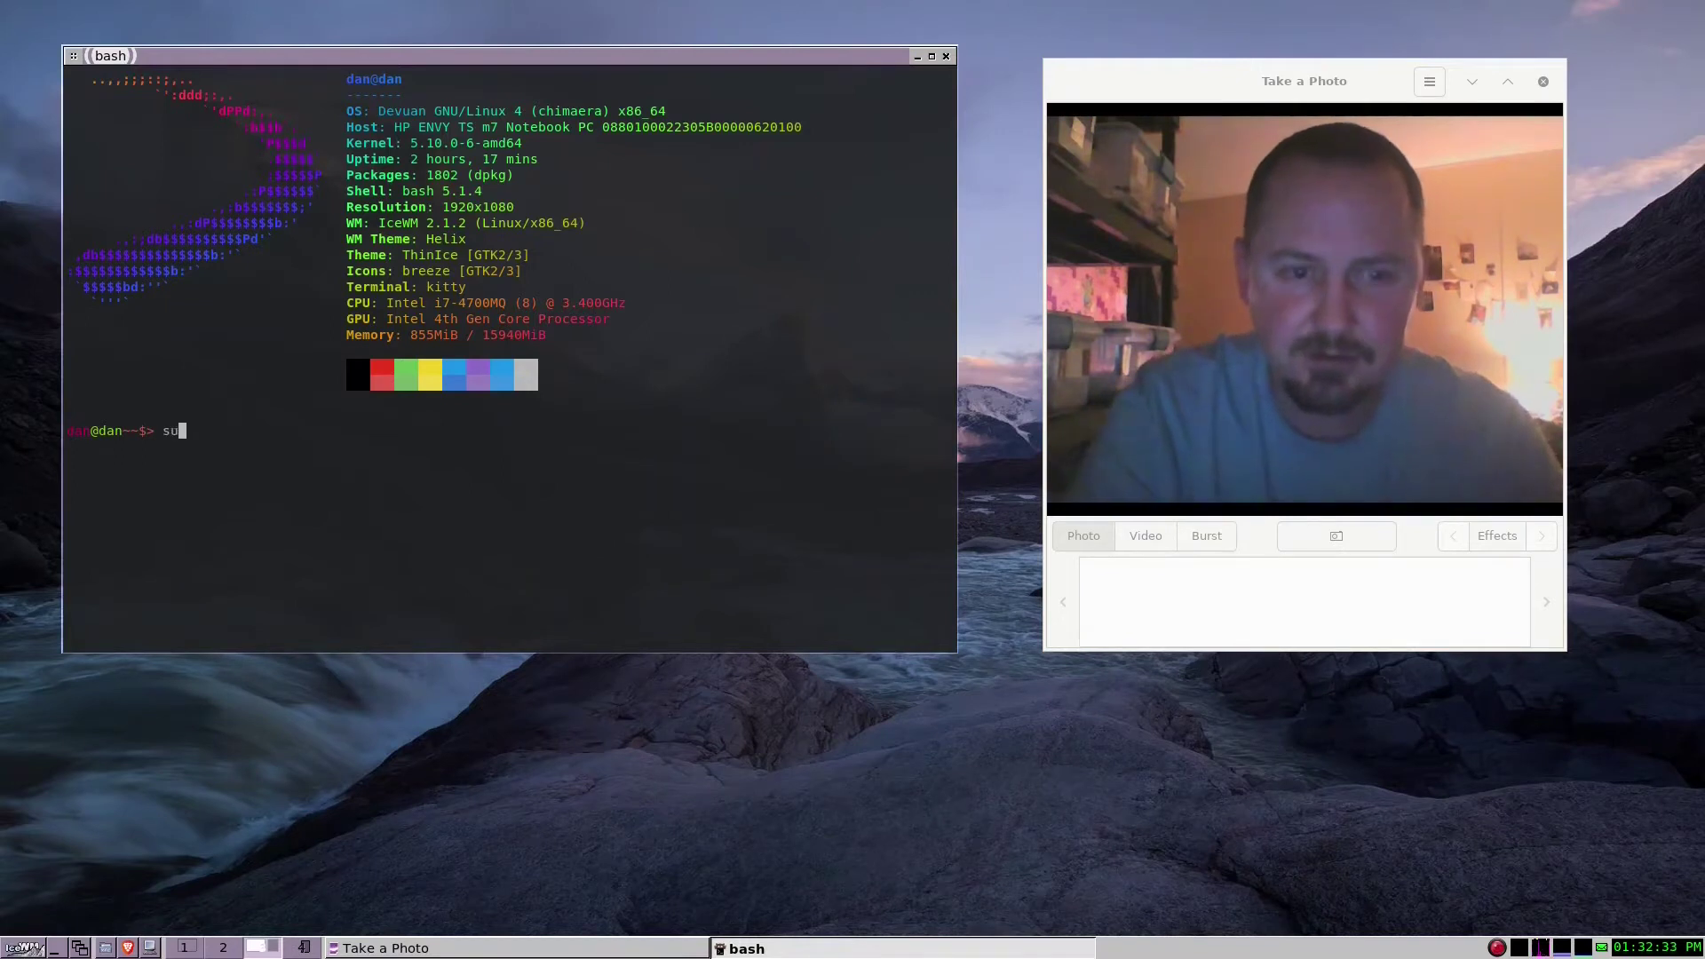
type("do apt i")
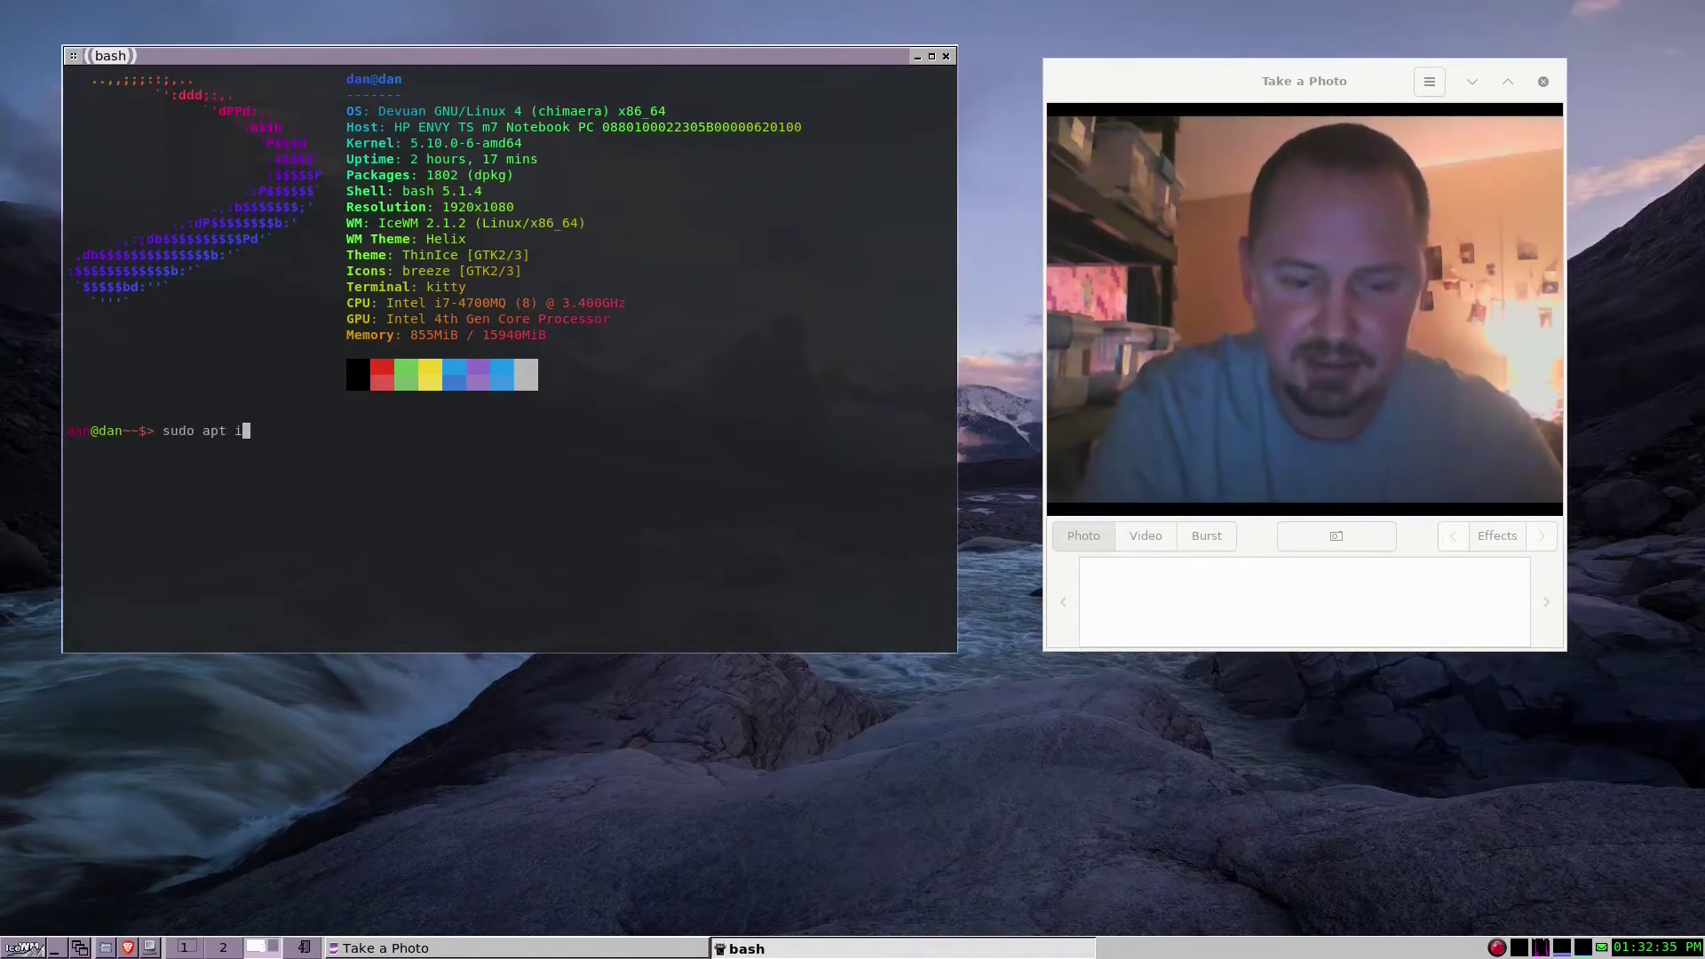
type("nstall ")
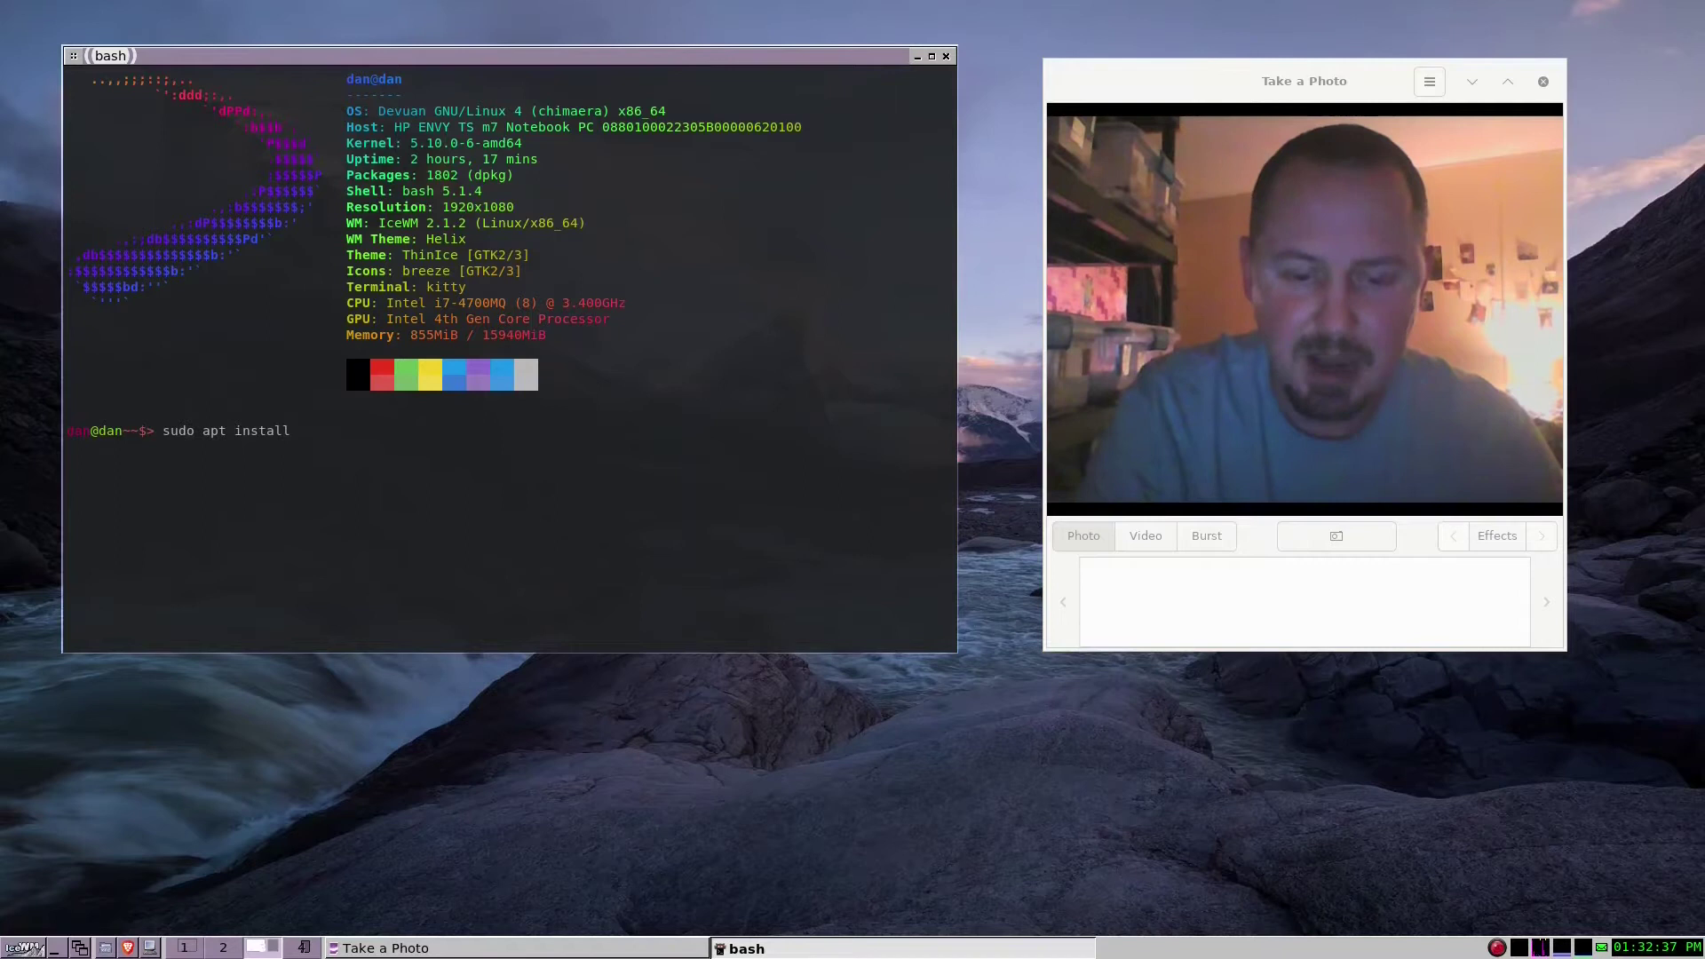
type("mate-")
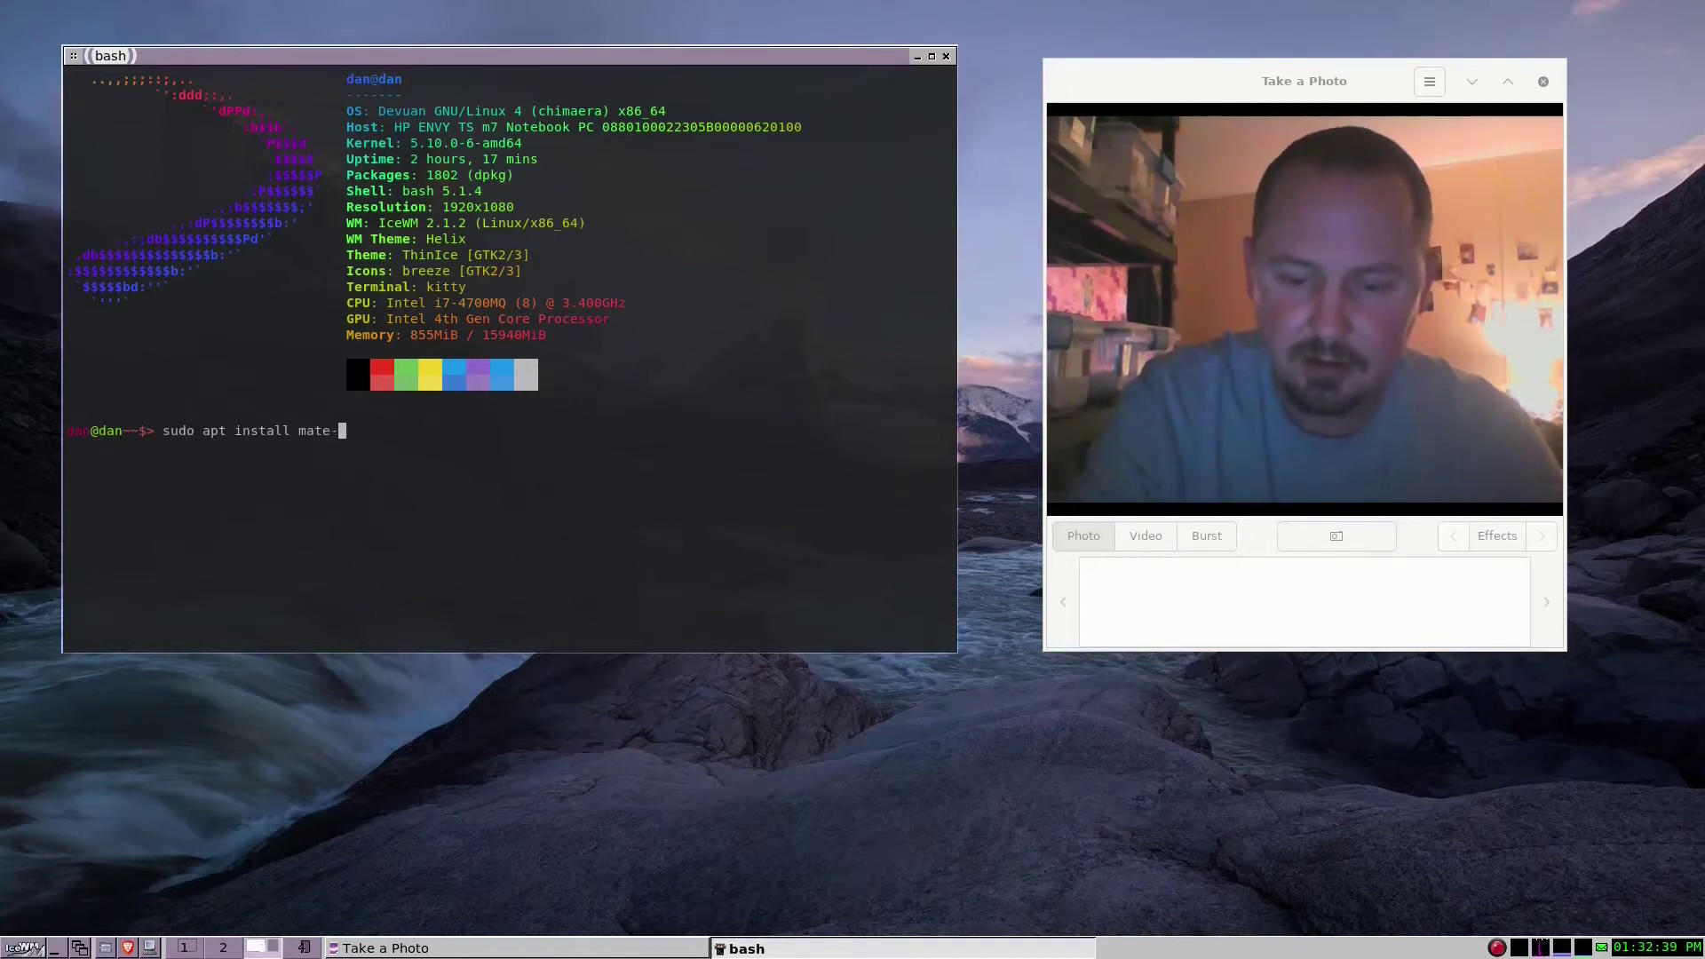
type("polkit")
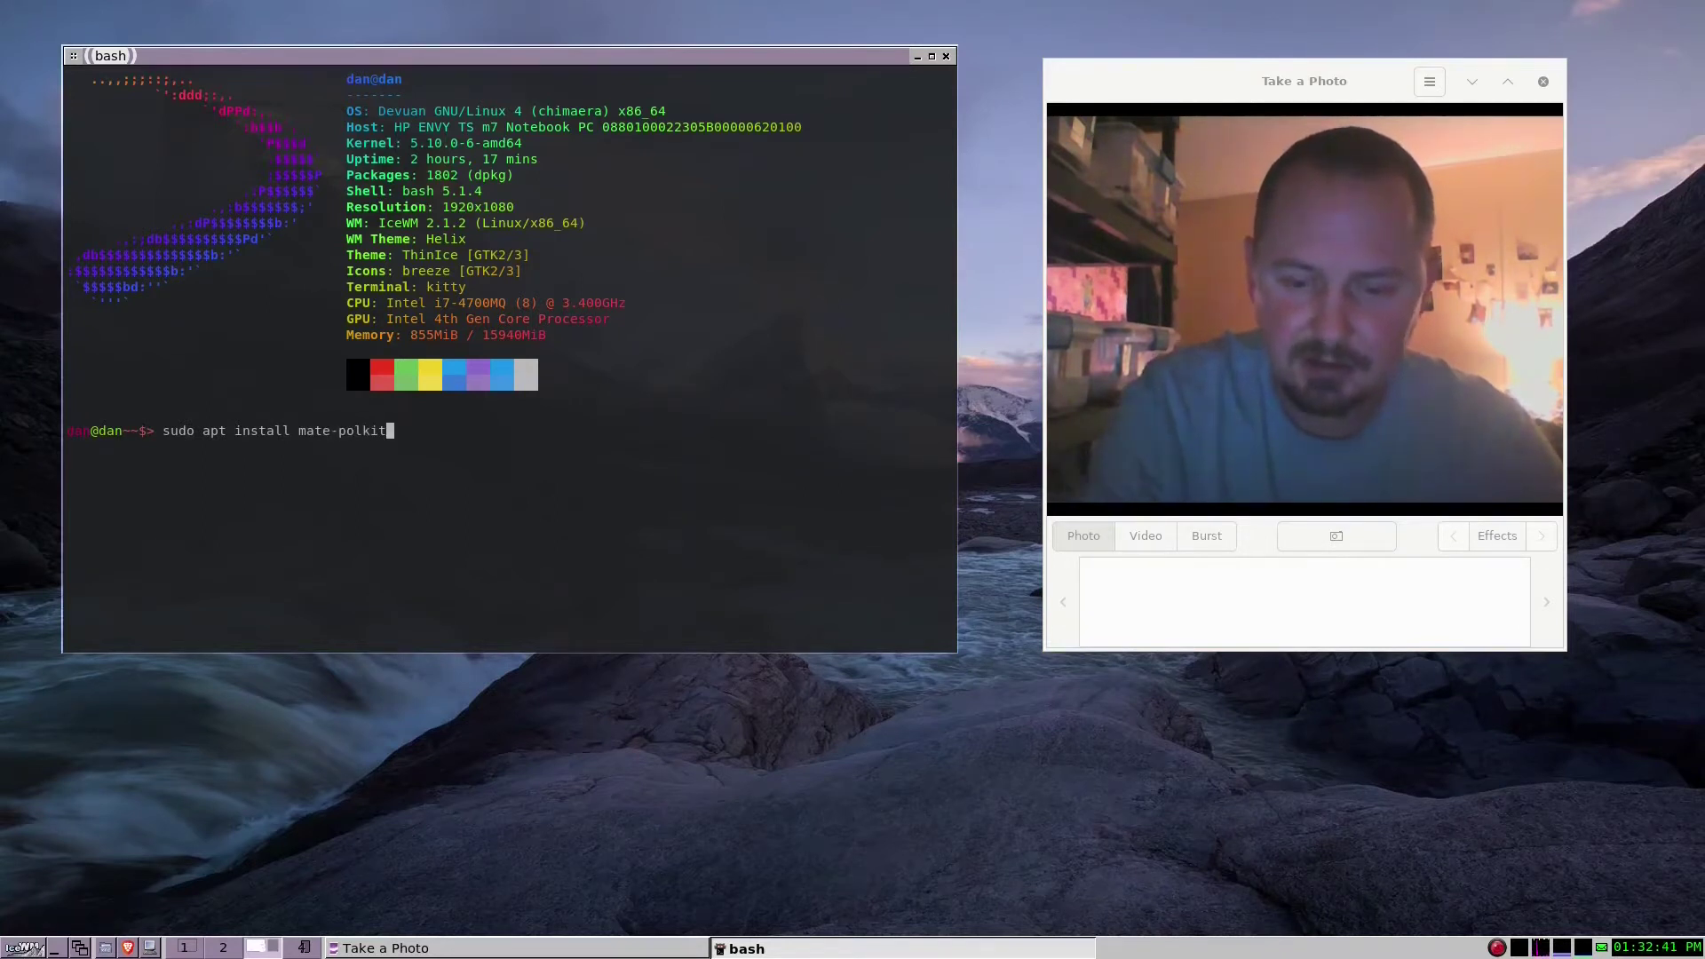
type("-bin")
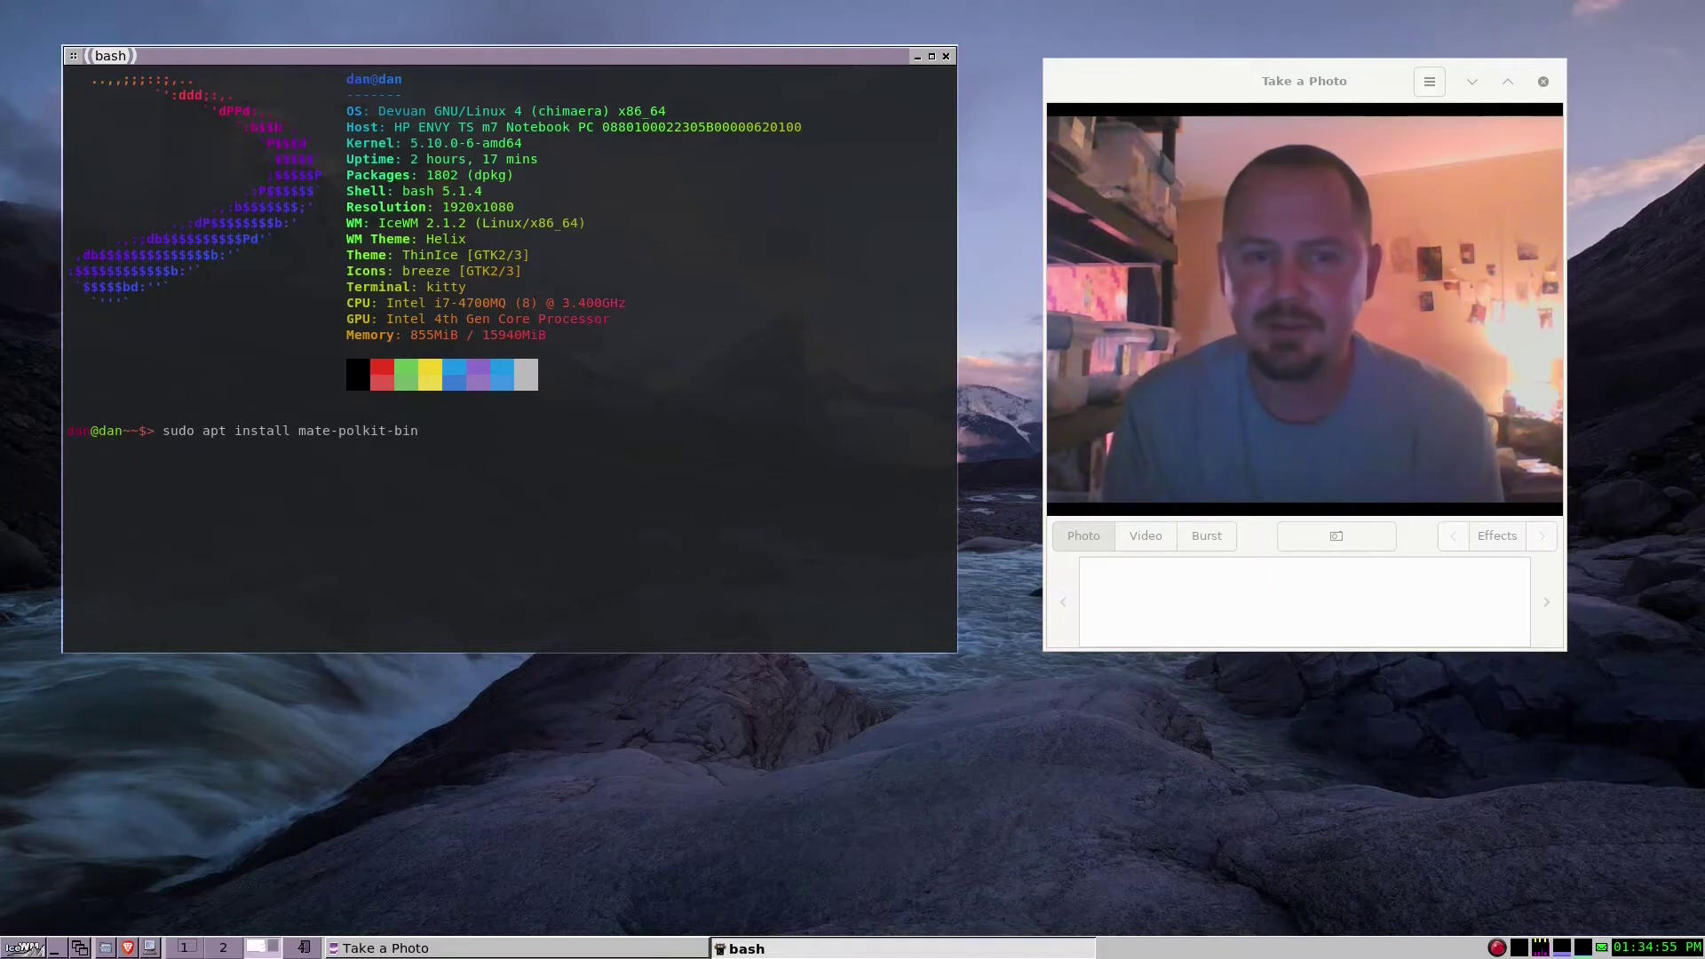
Erase the install command and write 'sudo service network-manager restart' in its place.
key("BackSpace")
key("BackSpace")
key("BackSpace")
key("BackSpace")
key("BackSpace")
key("BackSpace")
key("BackSpace")
key("BackSpace")
key("BackSpace")
key("BackSpace")
key("BackSpace")
key("BackSpace")
key("BackSpace")
key("BackSpace")
key("BackSpace")
key("BackSpace")
key("BackSpace")
key("BackSpace")
key("BackSpace")
key("BackSpace")
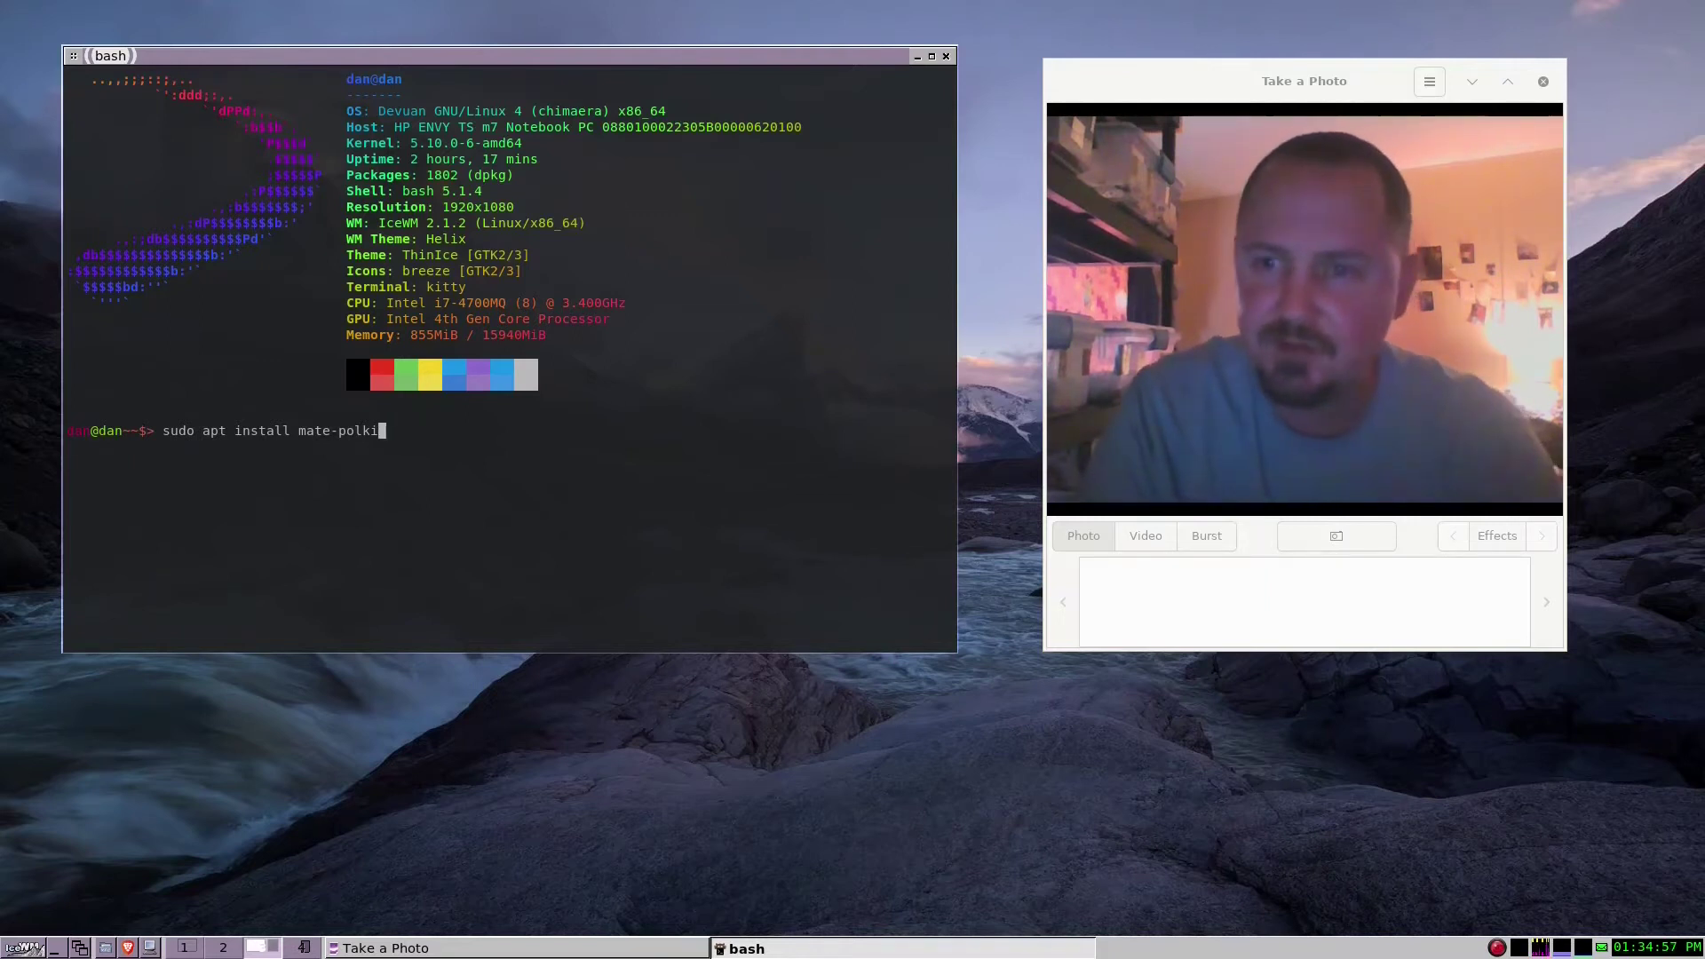
key("BackSpace")
key("BackSpace")
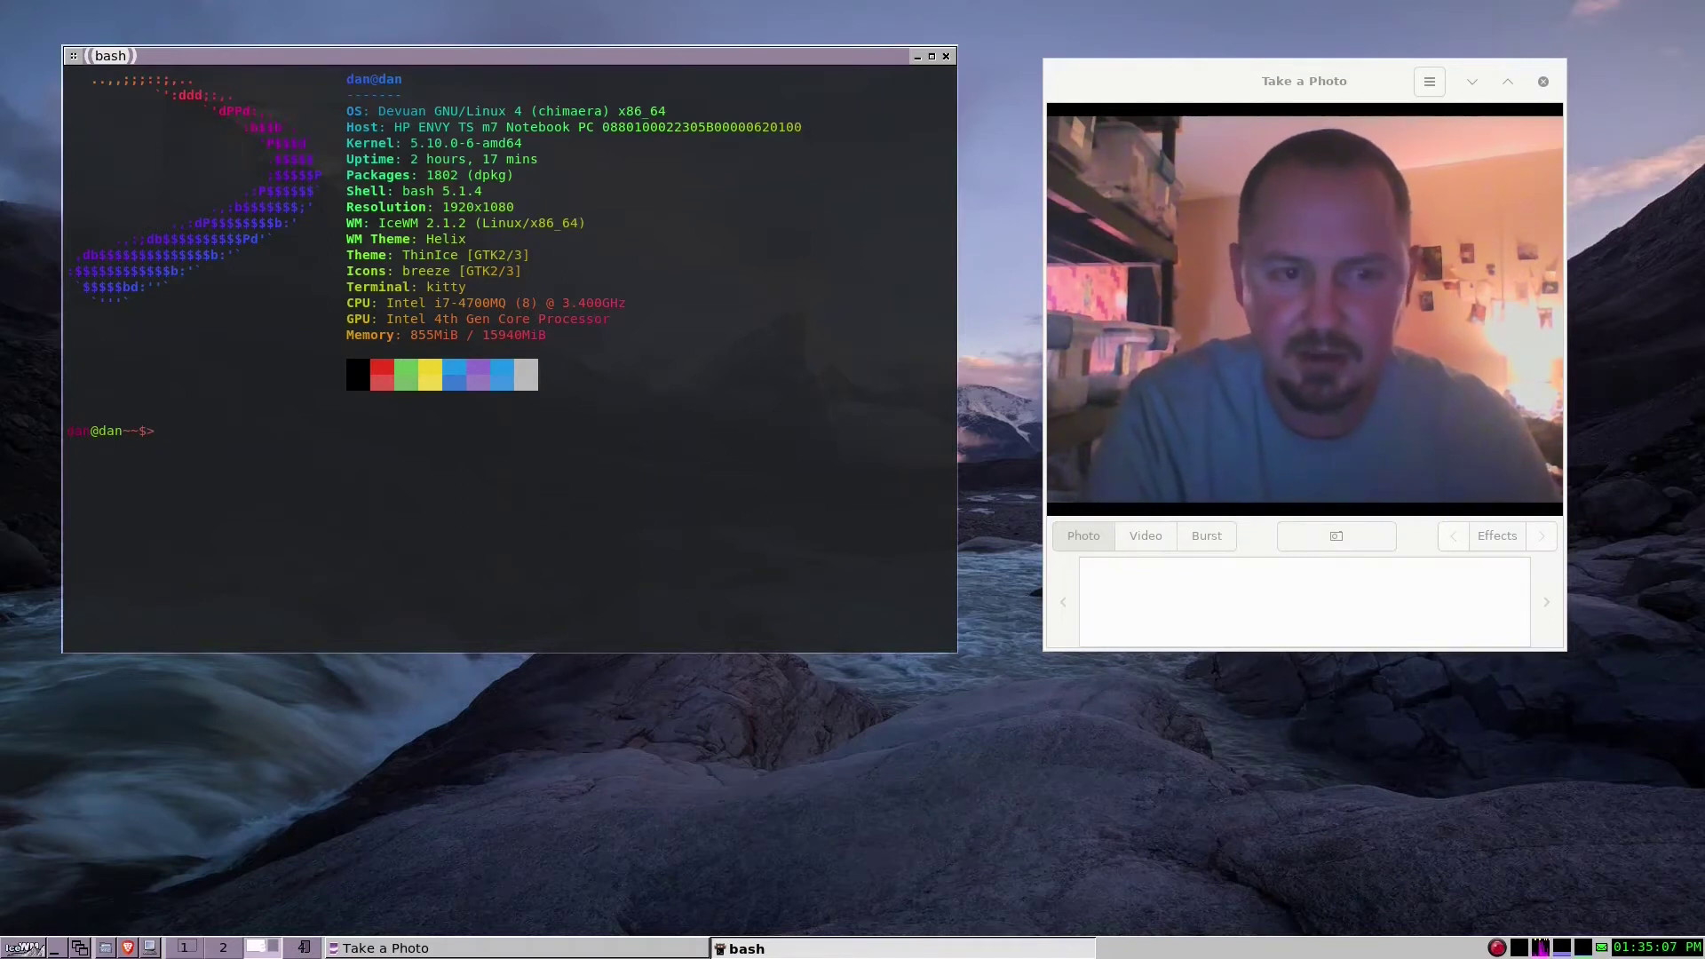
type("sudo")
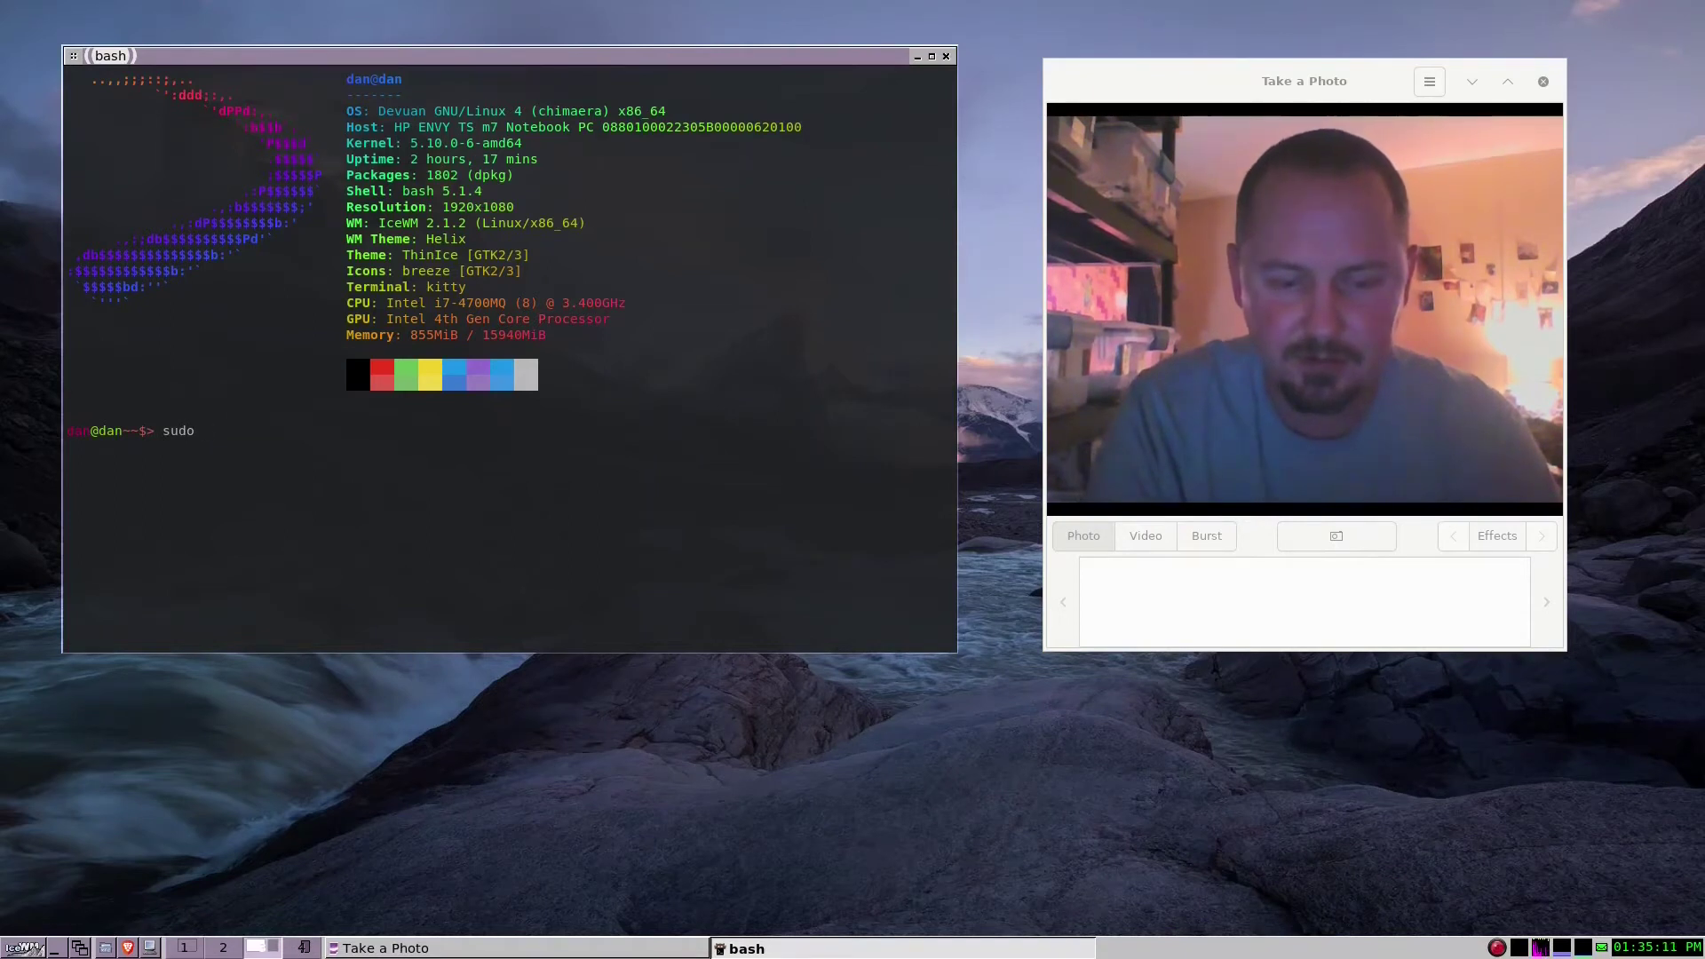
type(" ser")
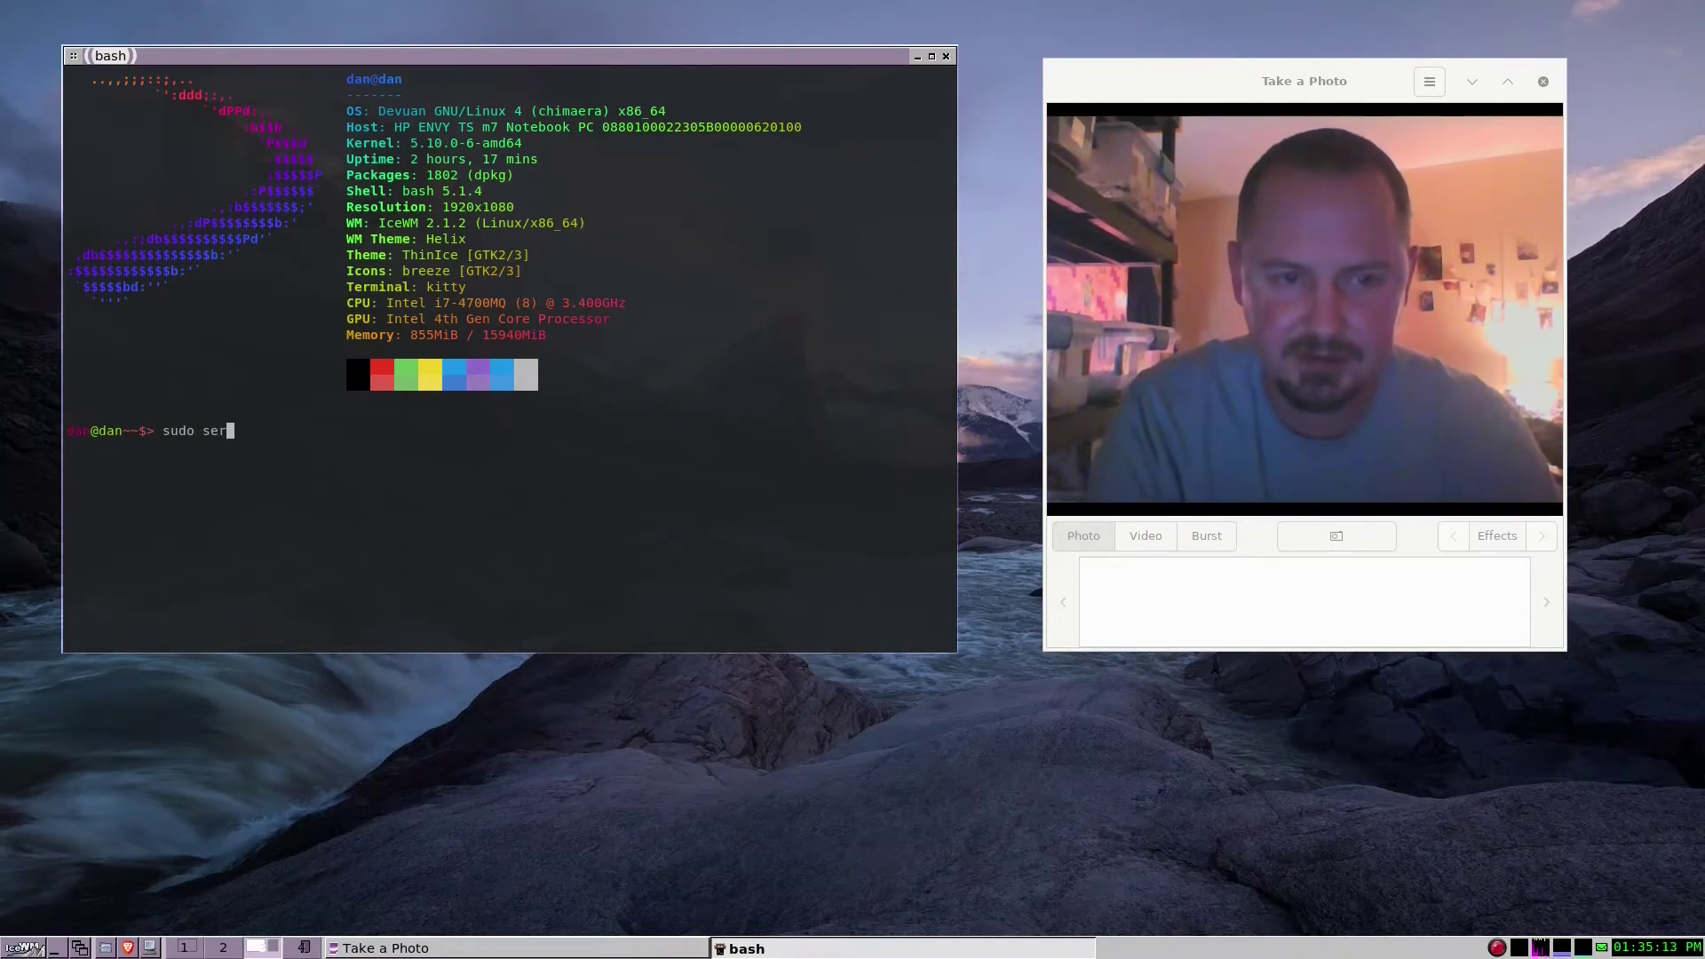
type("vice ")
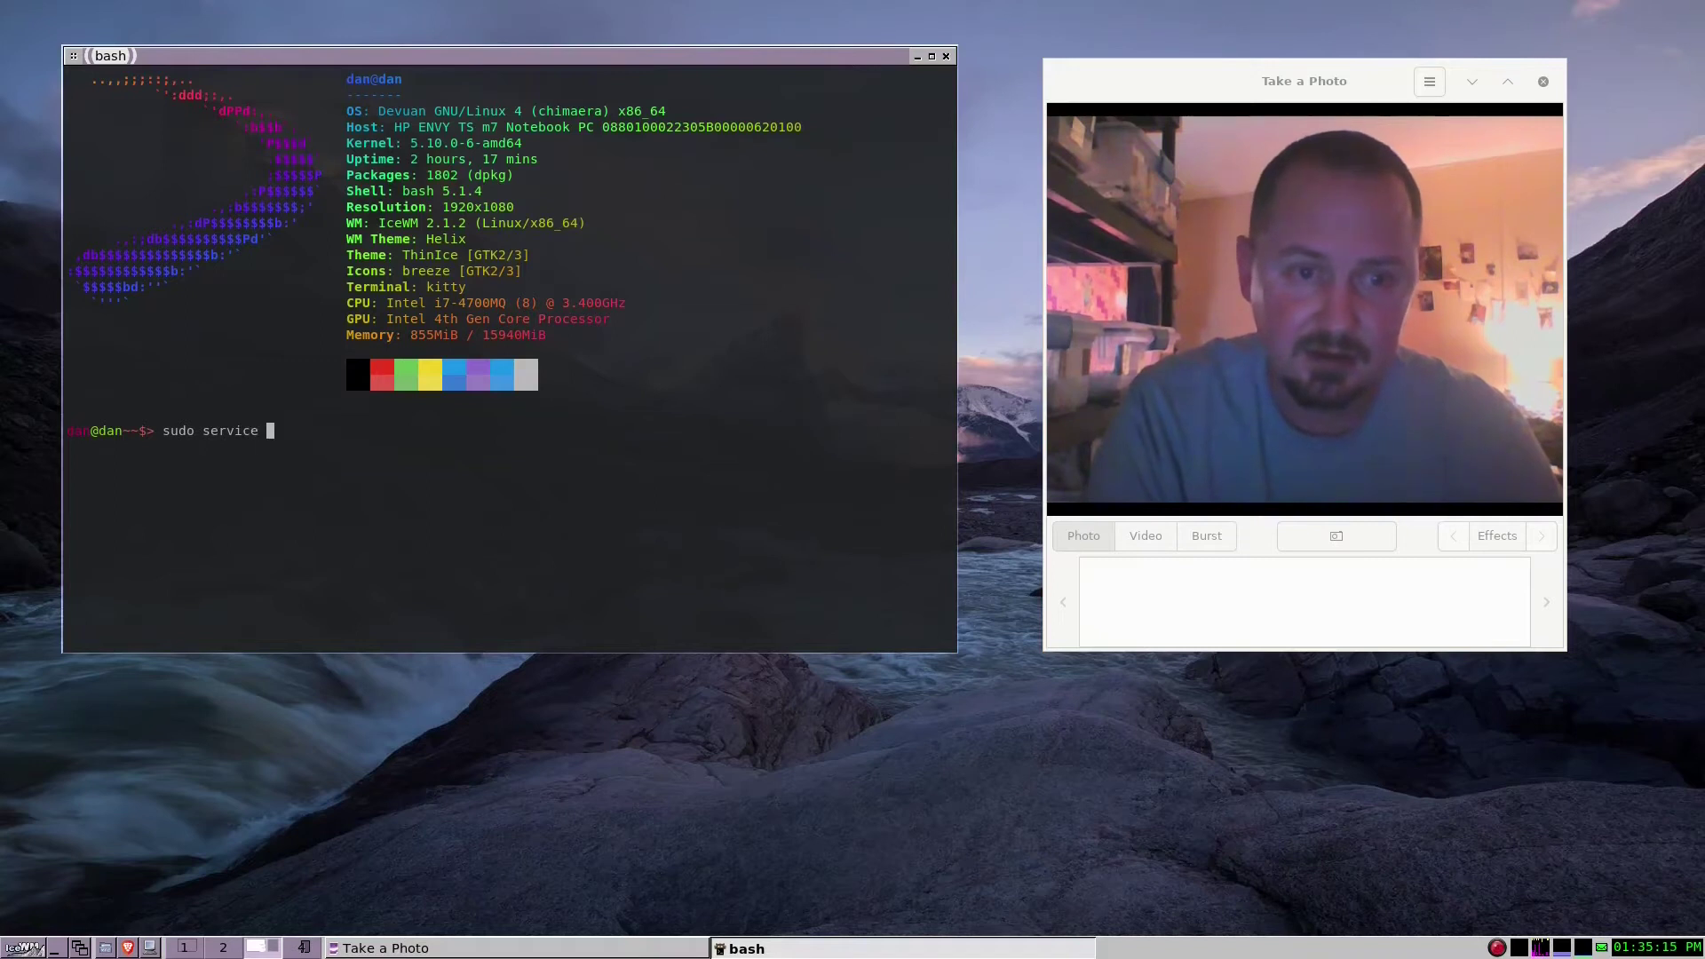
type("net")
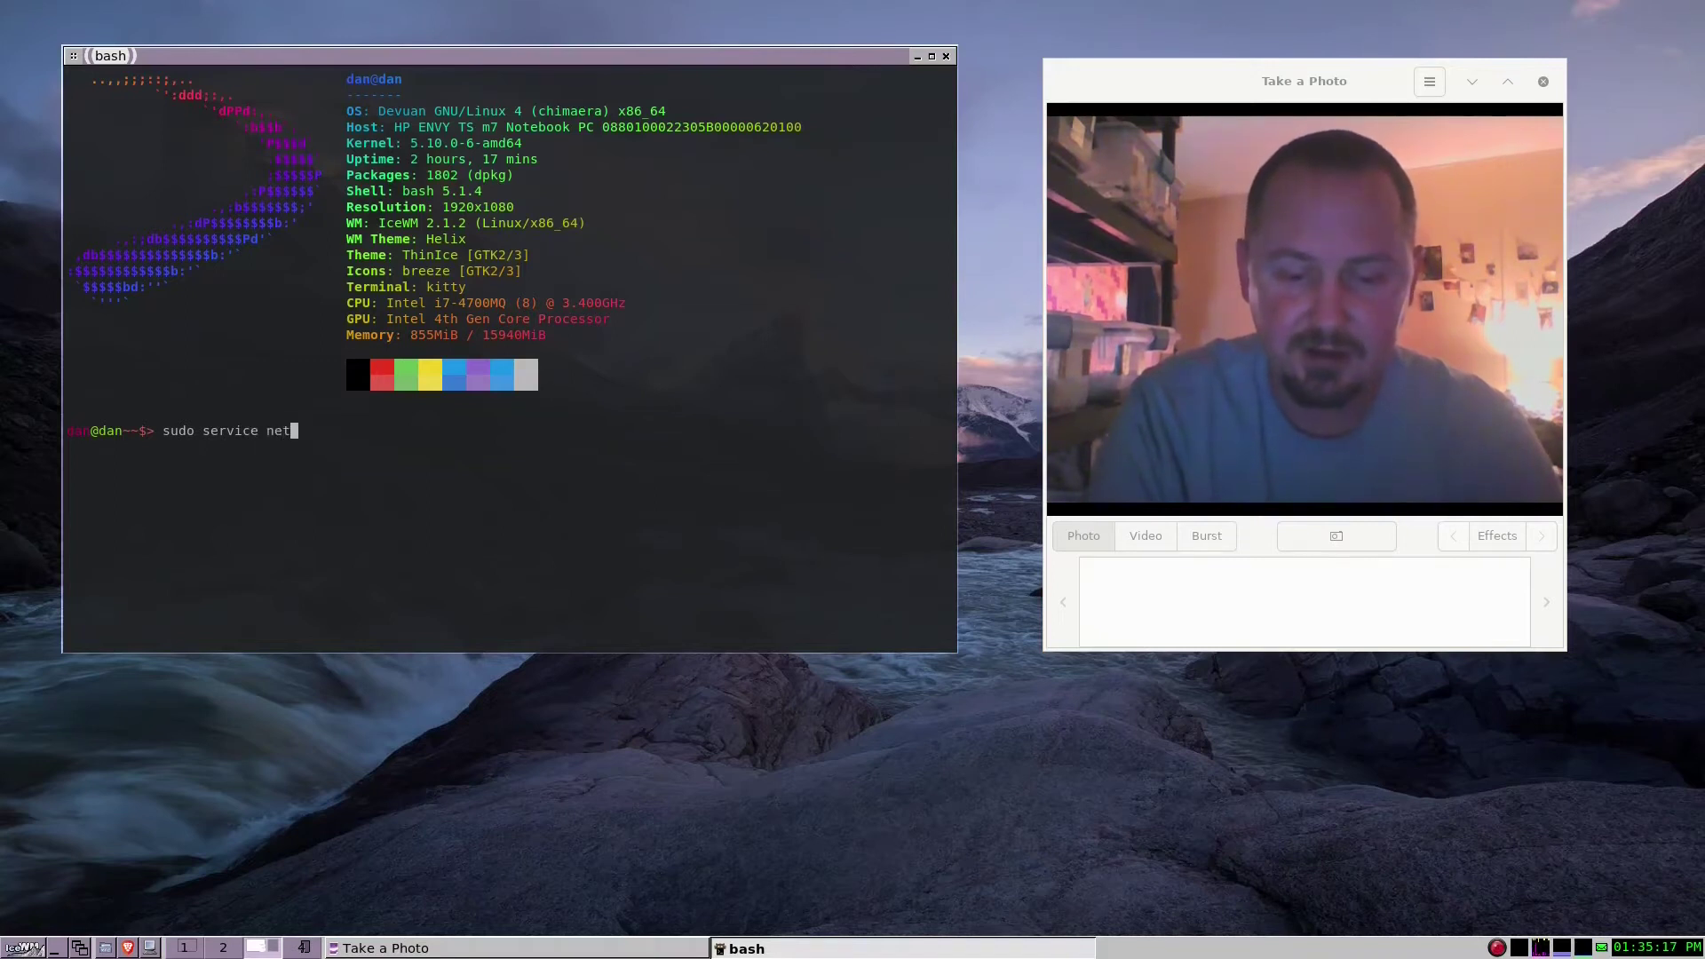
type("work-manager ")
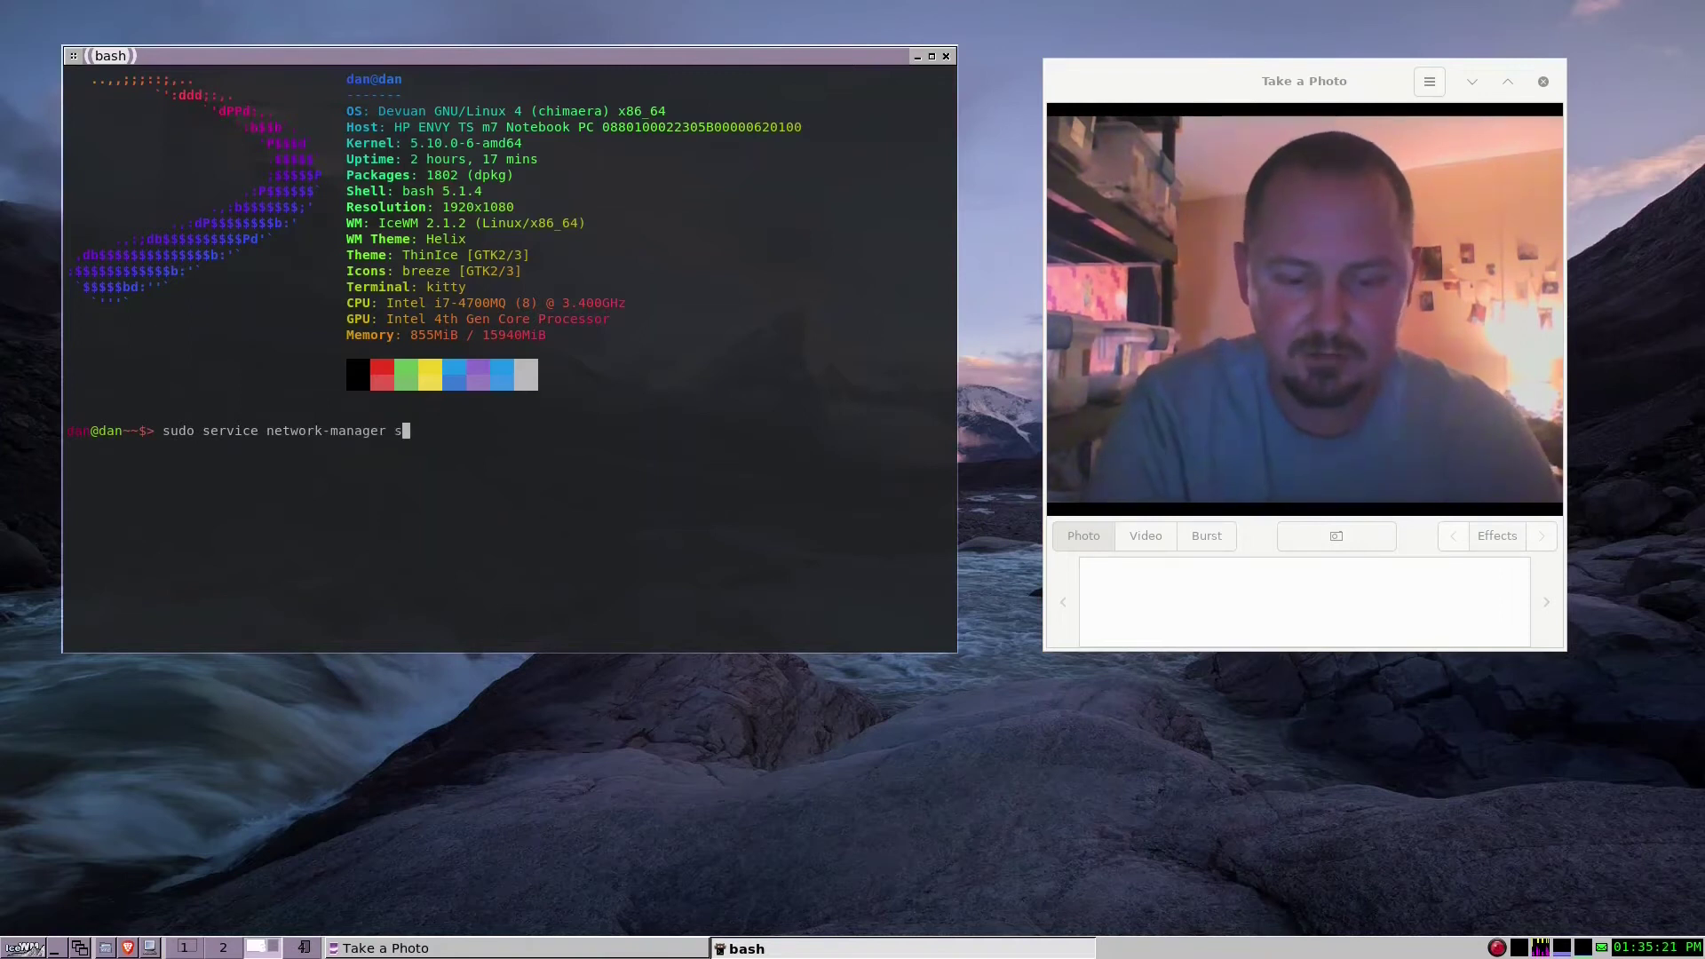
type("start")
key("BackSpace")
key("BackSpace")
key("BackSpace")
key("BackSpace")
key("BackSpace")
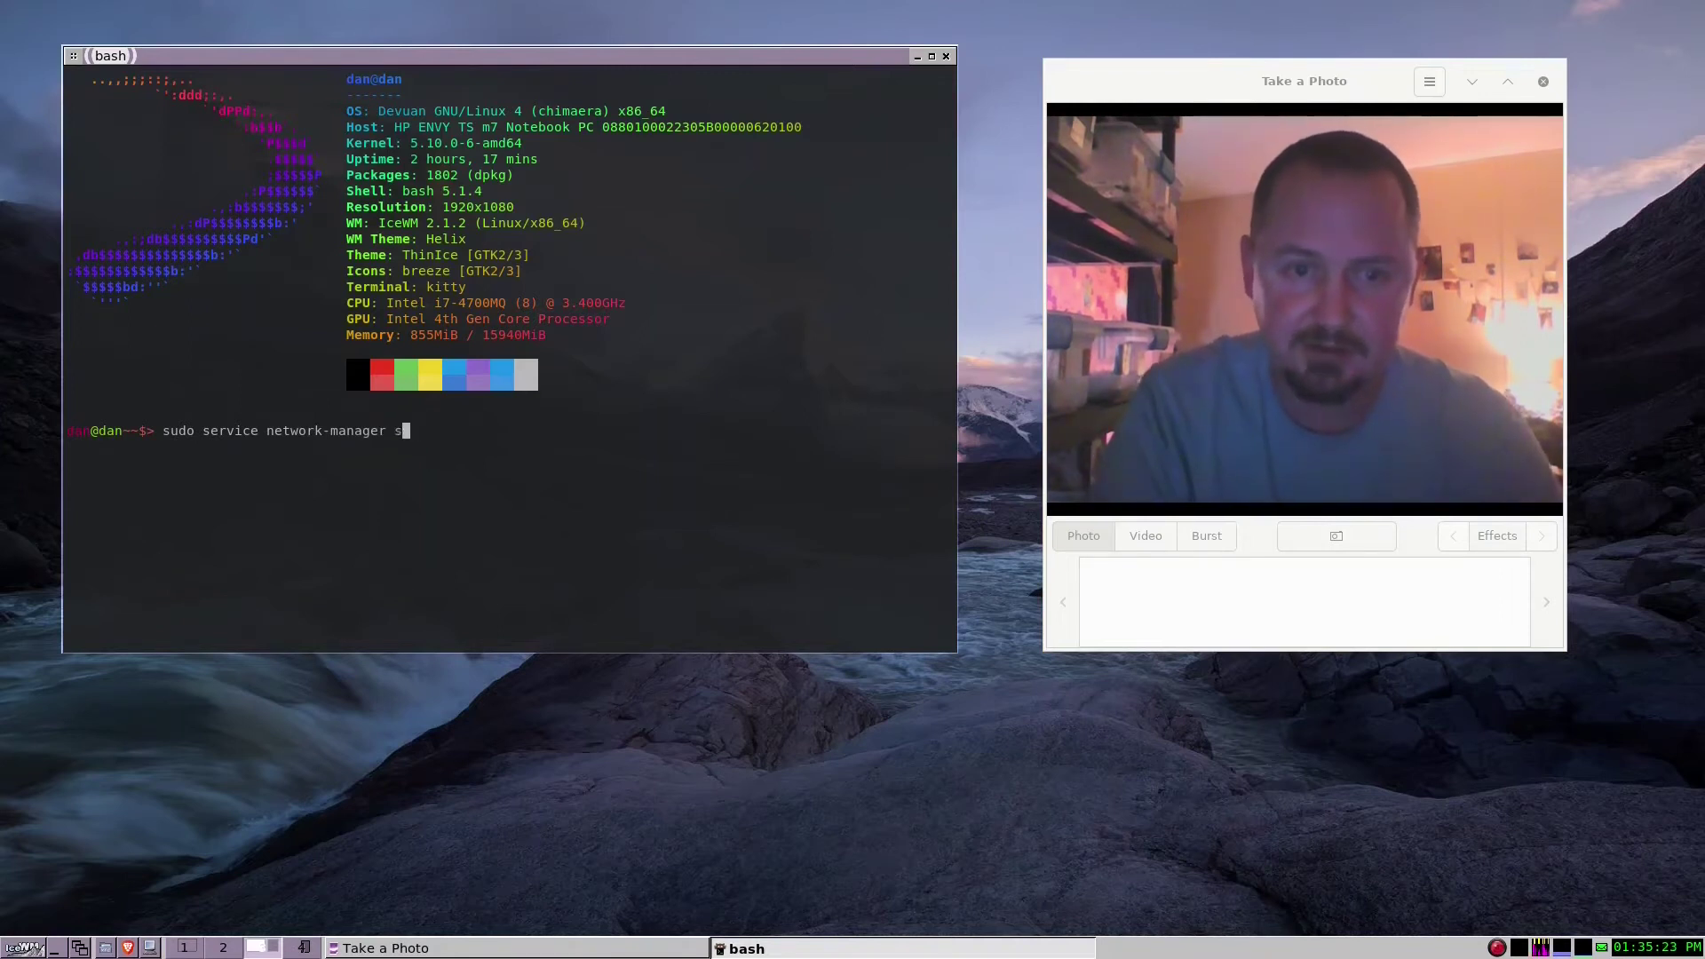
type("sta")
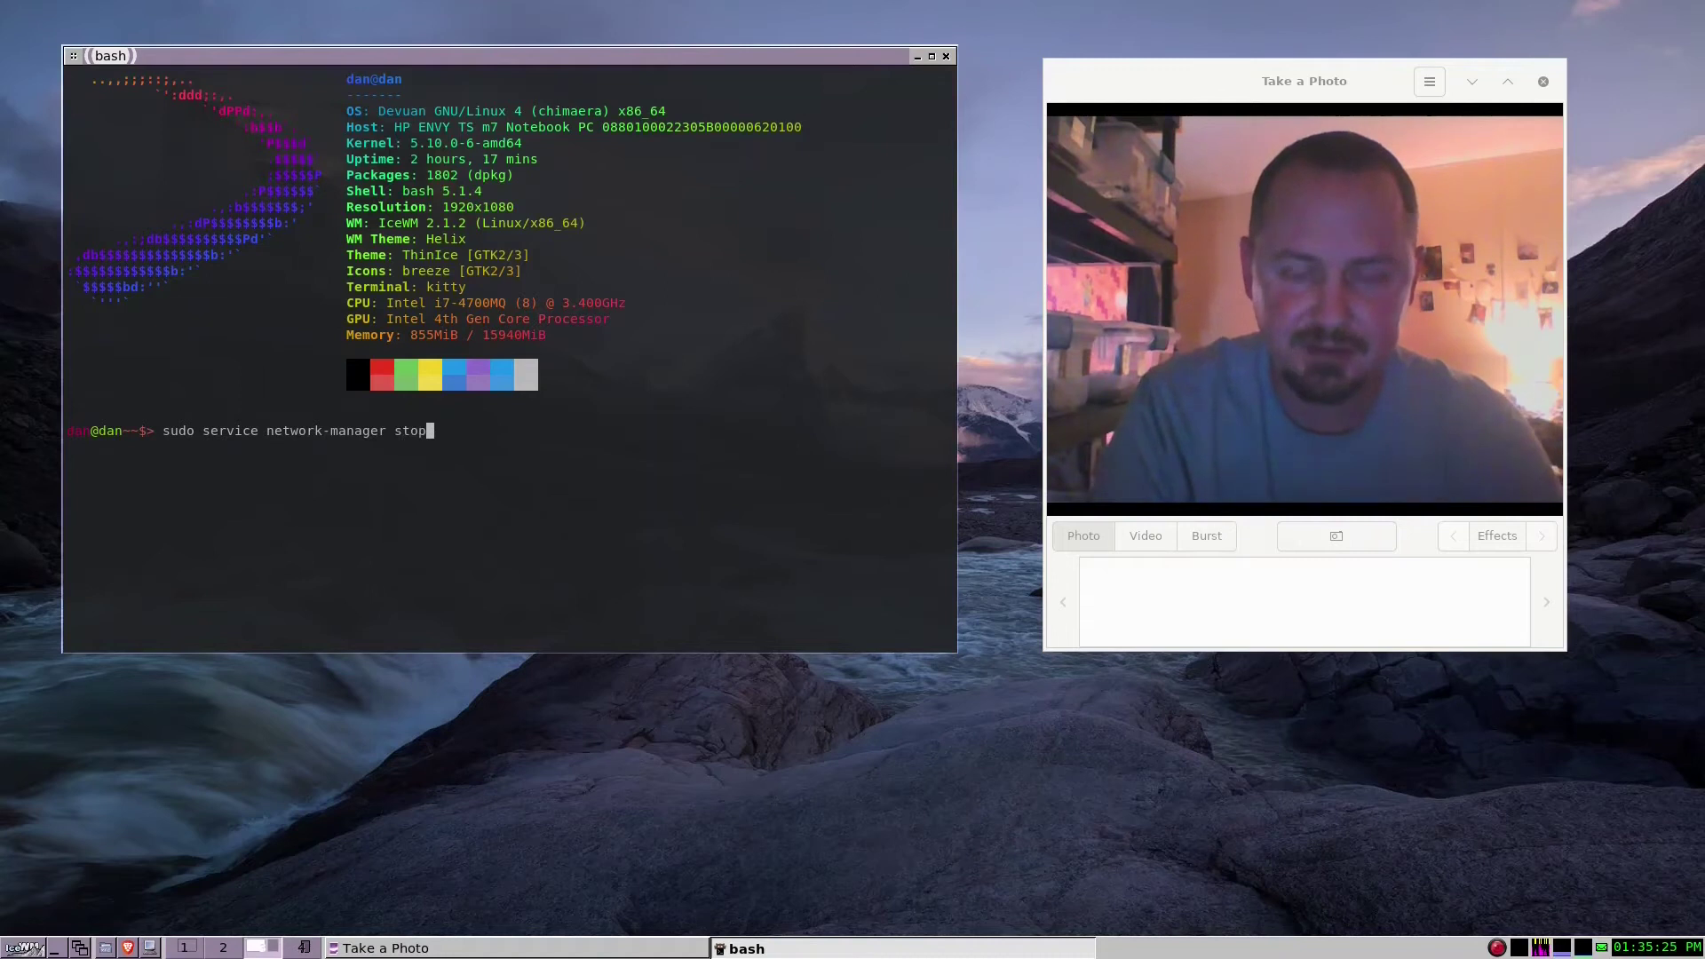
key("BackSpace")
key("BackSpace")
key("BackSpace")
type("resta")
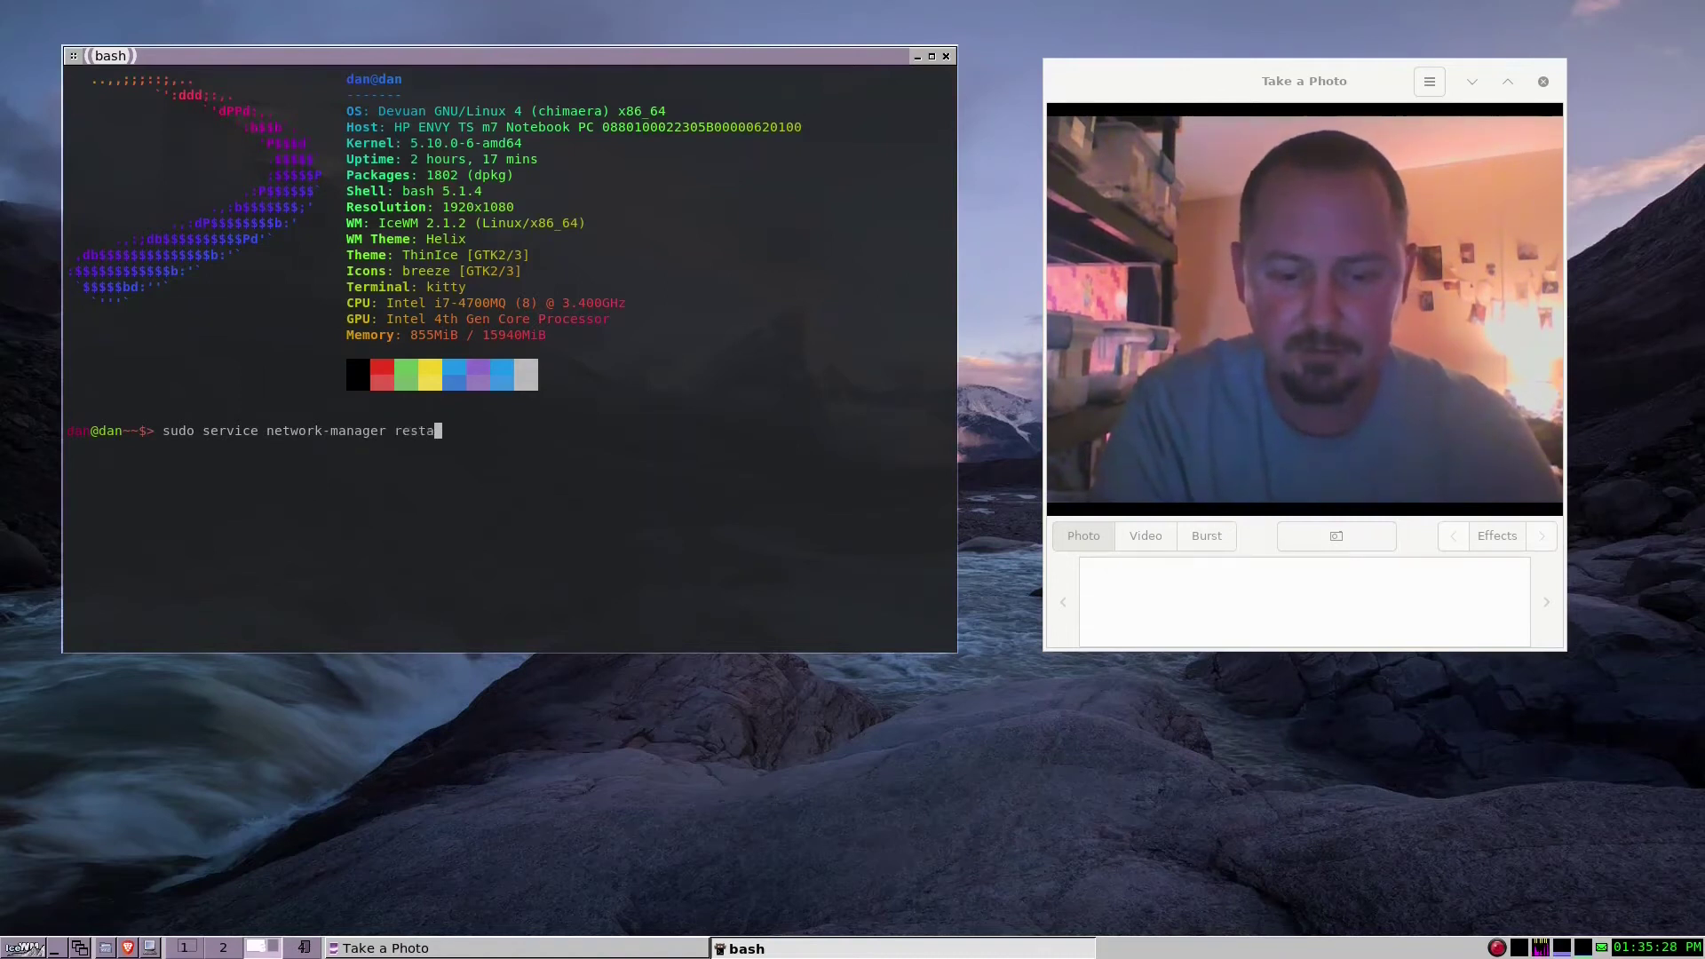
type("rt")
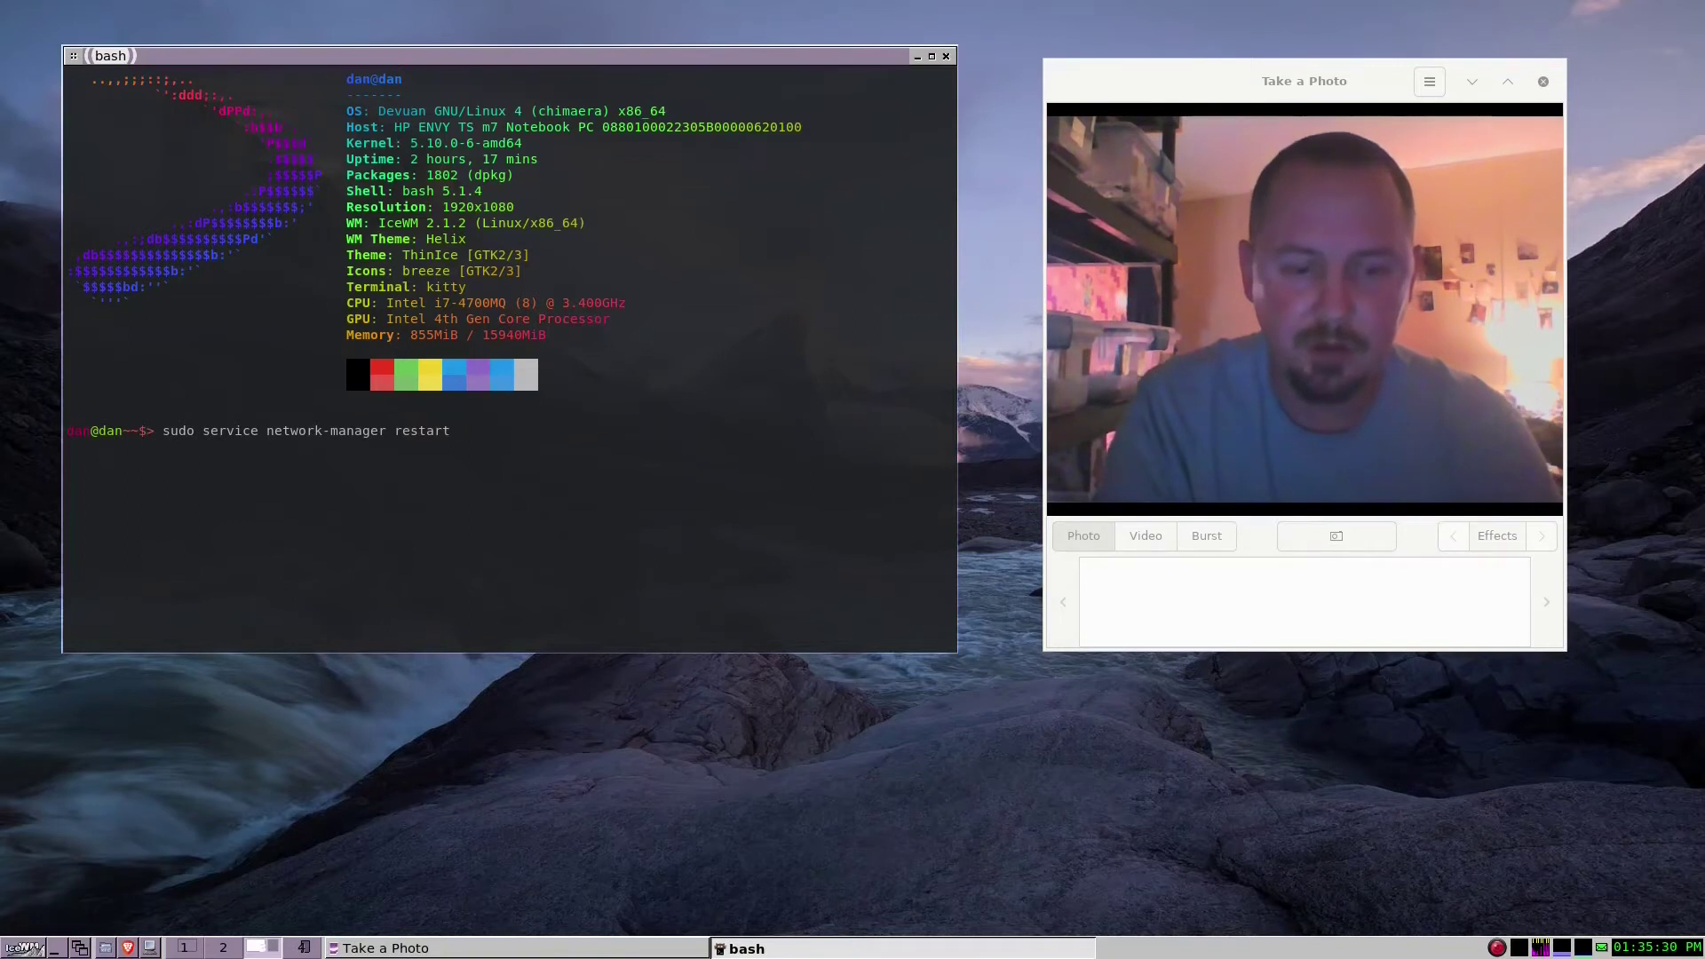
key("BackSpace")
key("BackSpace")
key("BackSpace")
key("BackSpace")
key("BackSpace")
key("BackSpace")
key("BackSpace")
key("BackSpace")
key("BackSpace")
key("BackSpace")
key("BackSpace")
key("BackSpace")
key("BackSpace")
key("BackSpace")
key("BackSpace")
key("BackSpace")
key("BackSpace")
key("BackSpace")
key("BackSpace")
key("BackSpace")
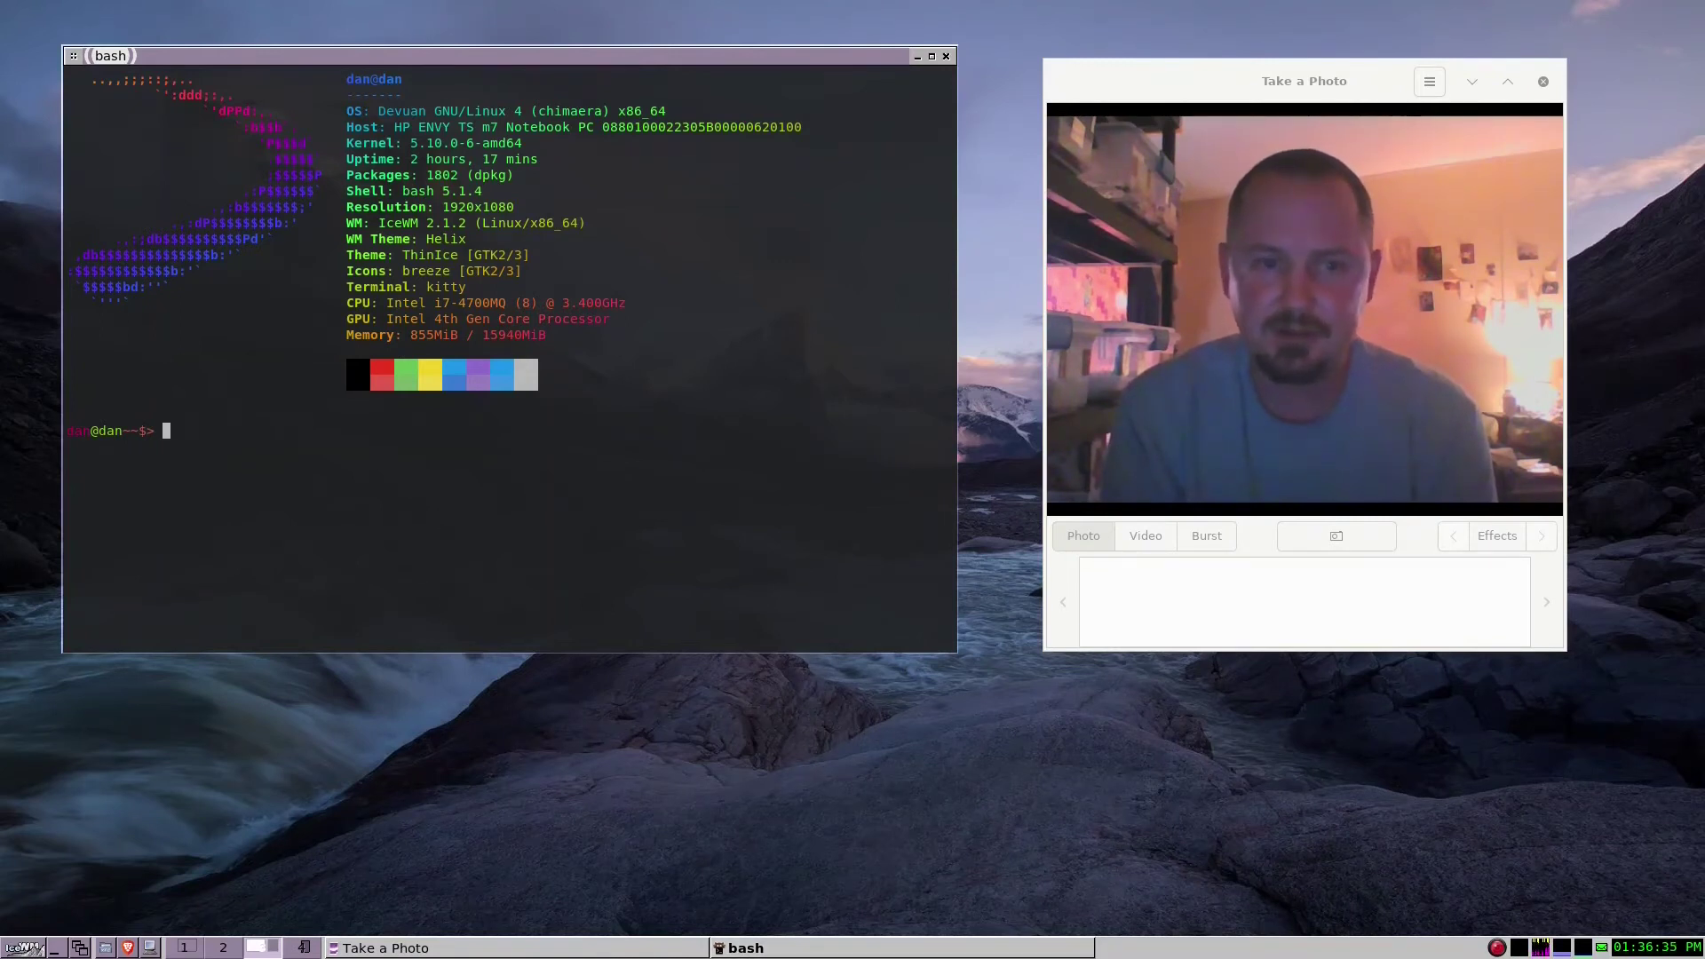
Open .icewm/preferences in vim and jump to line 301.
type("vim")
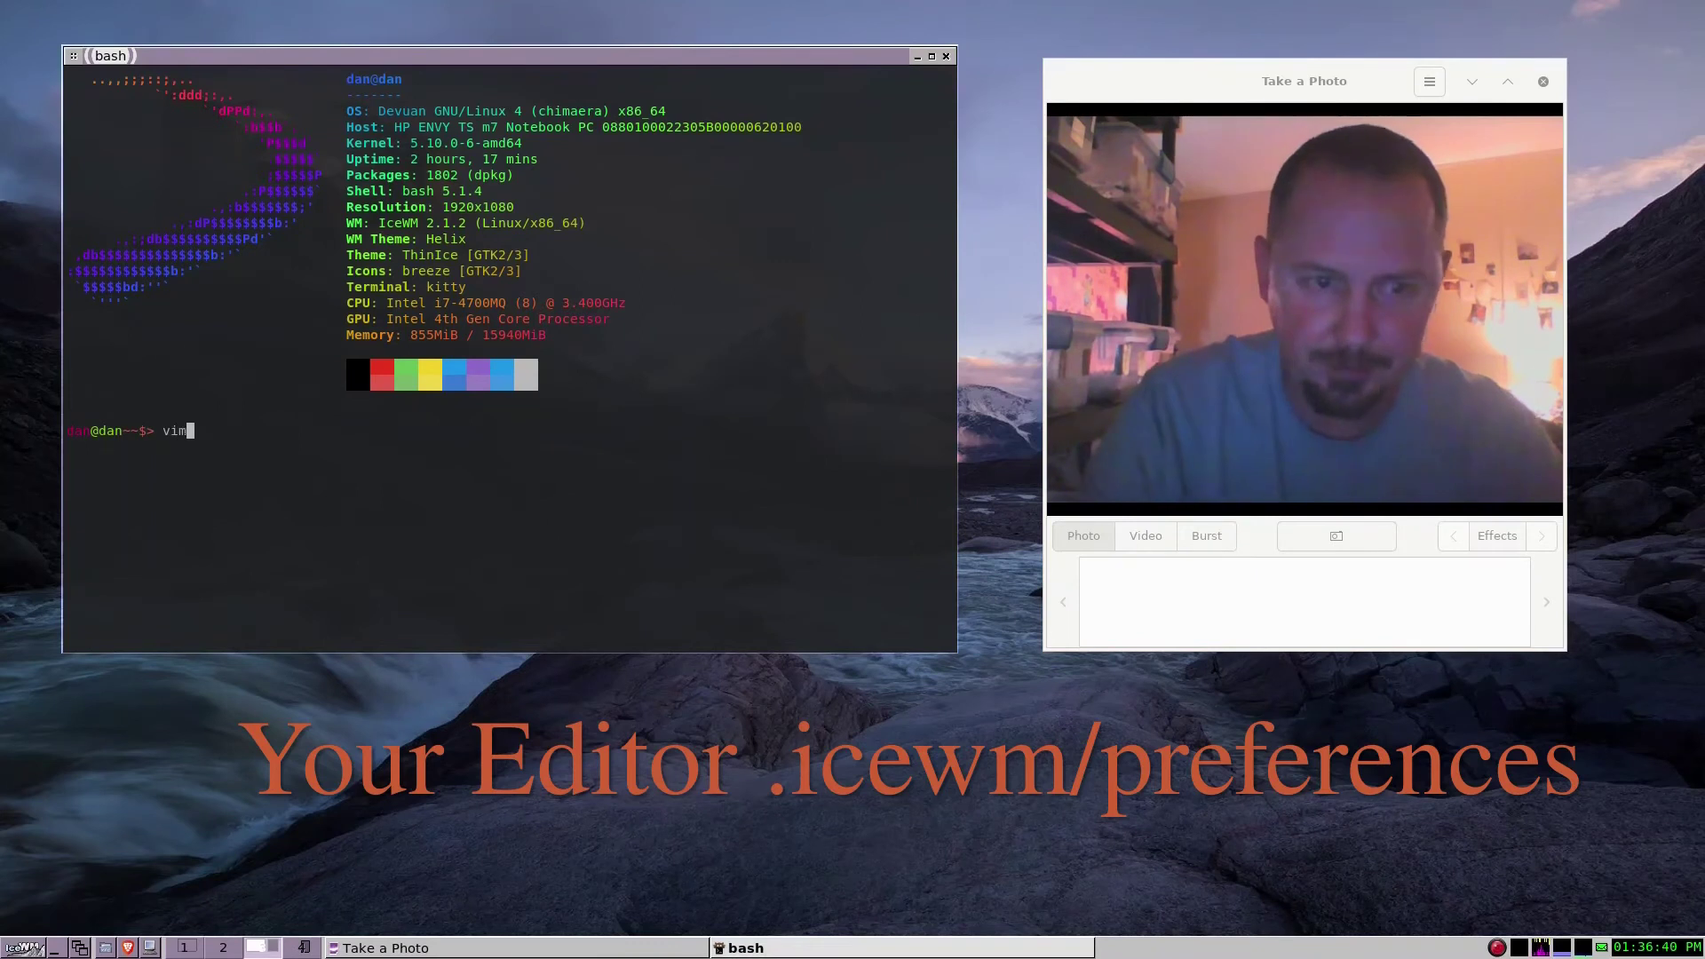
type(" .icewm/preference")
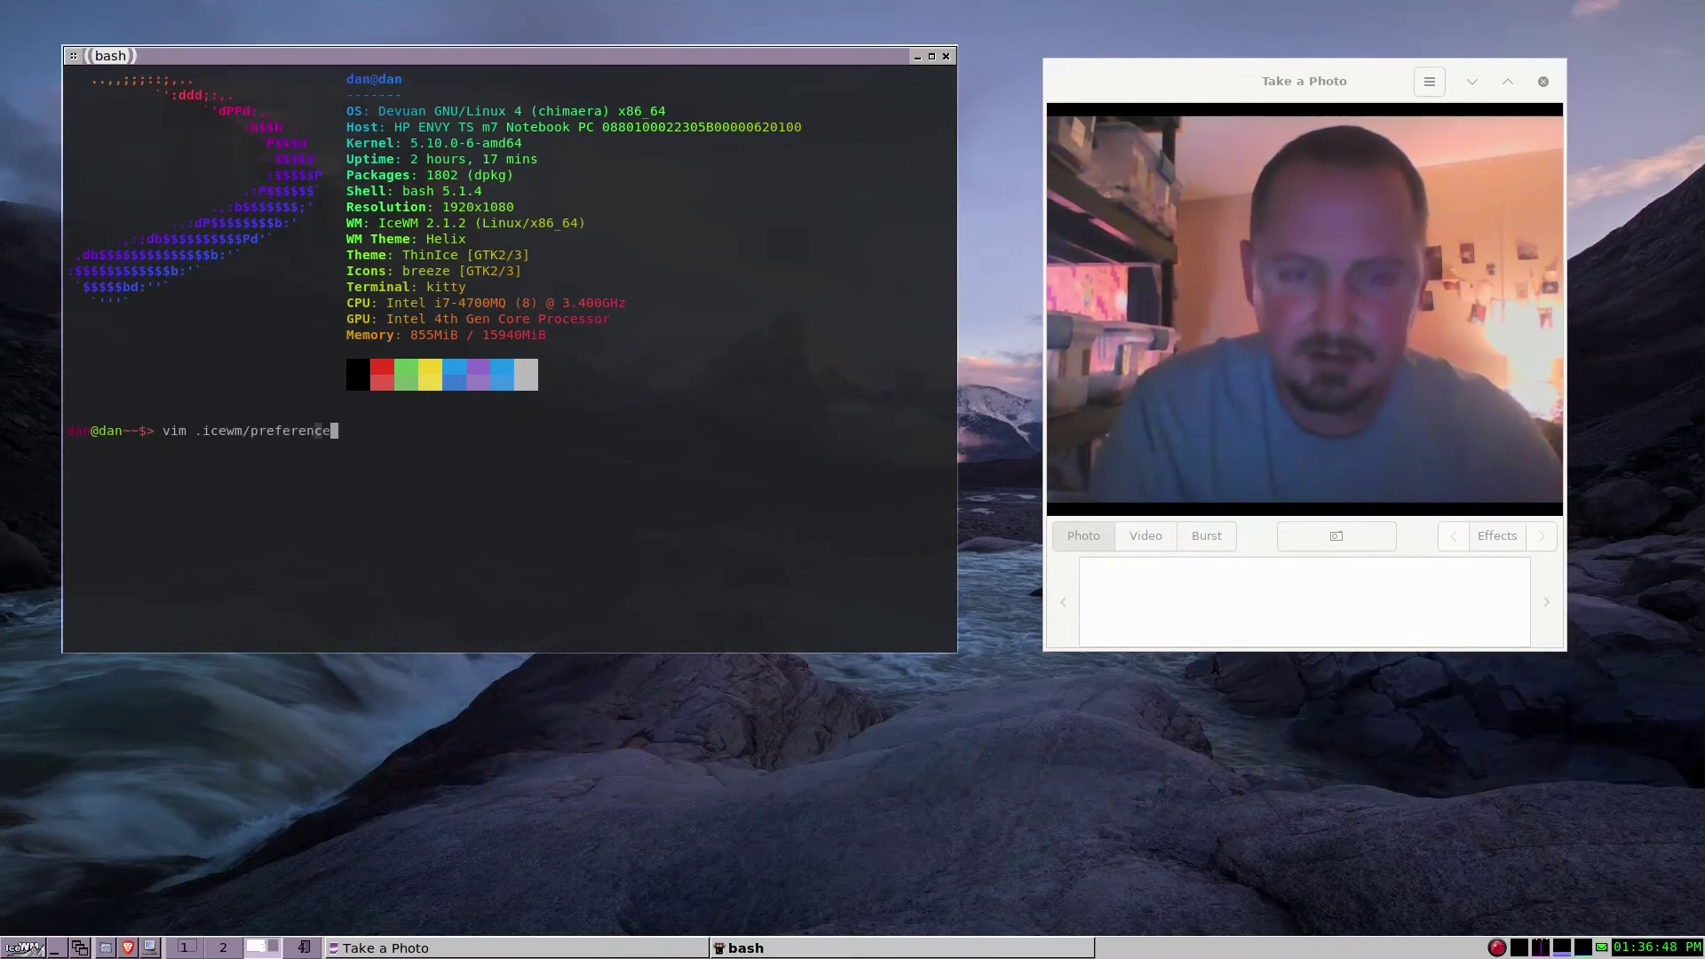
type("s")
key("Return")
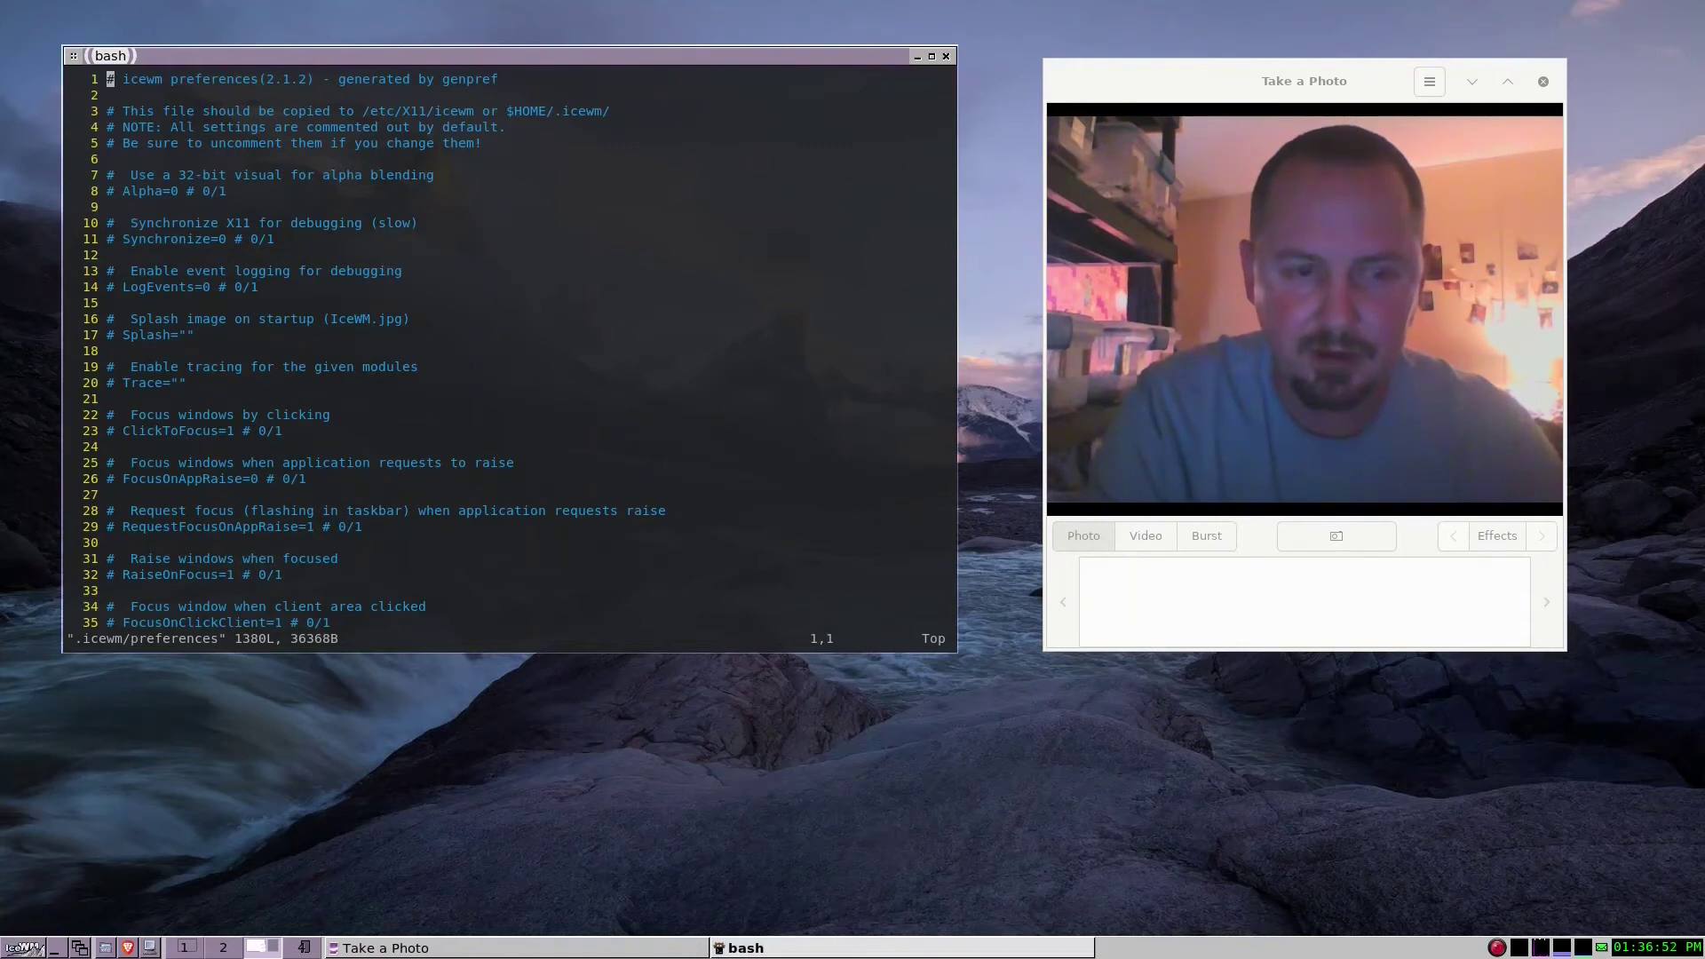
type("301G")
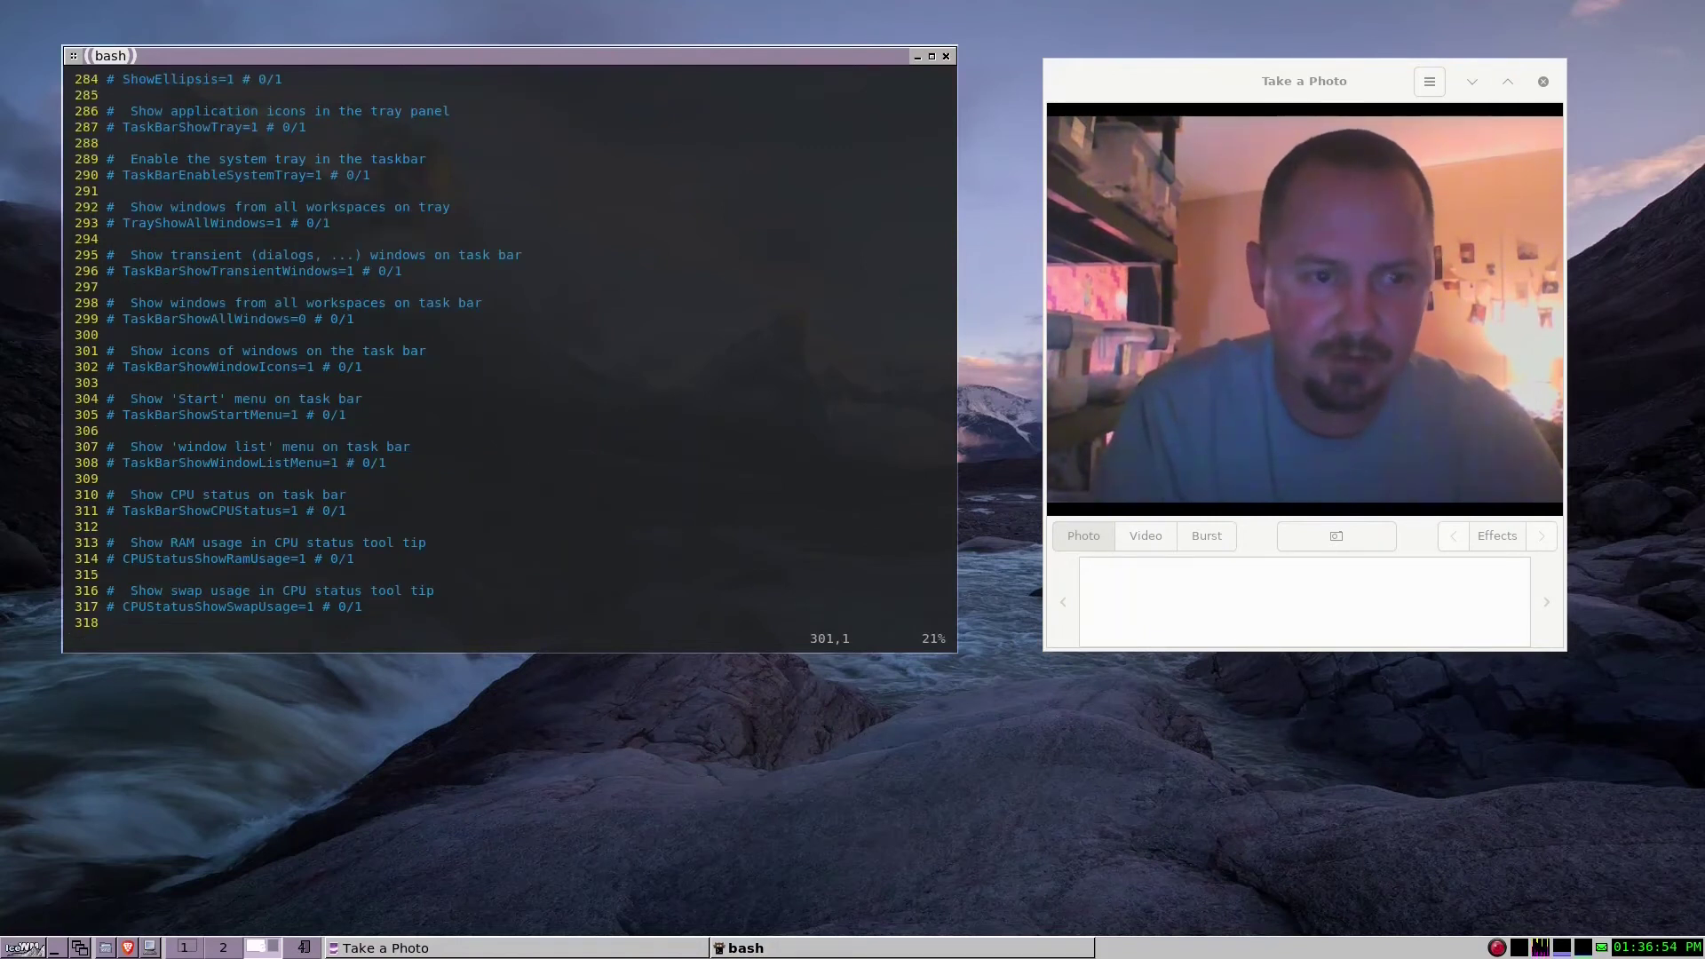
Scroll down to the loginctl ShutdownCommand, RebootCommand and SuspendCommand lines.
key("j")
key("j")
key("j")
key("j")
key("j")
key("j")
key("j")
key("j")
key("j")
key("j")
key("j")
key("j")
key("j")
key("j")
key("j")
key("j")
key("j")
key("j")
key("j")
key("j")
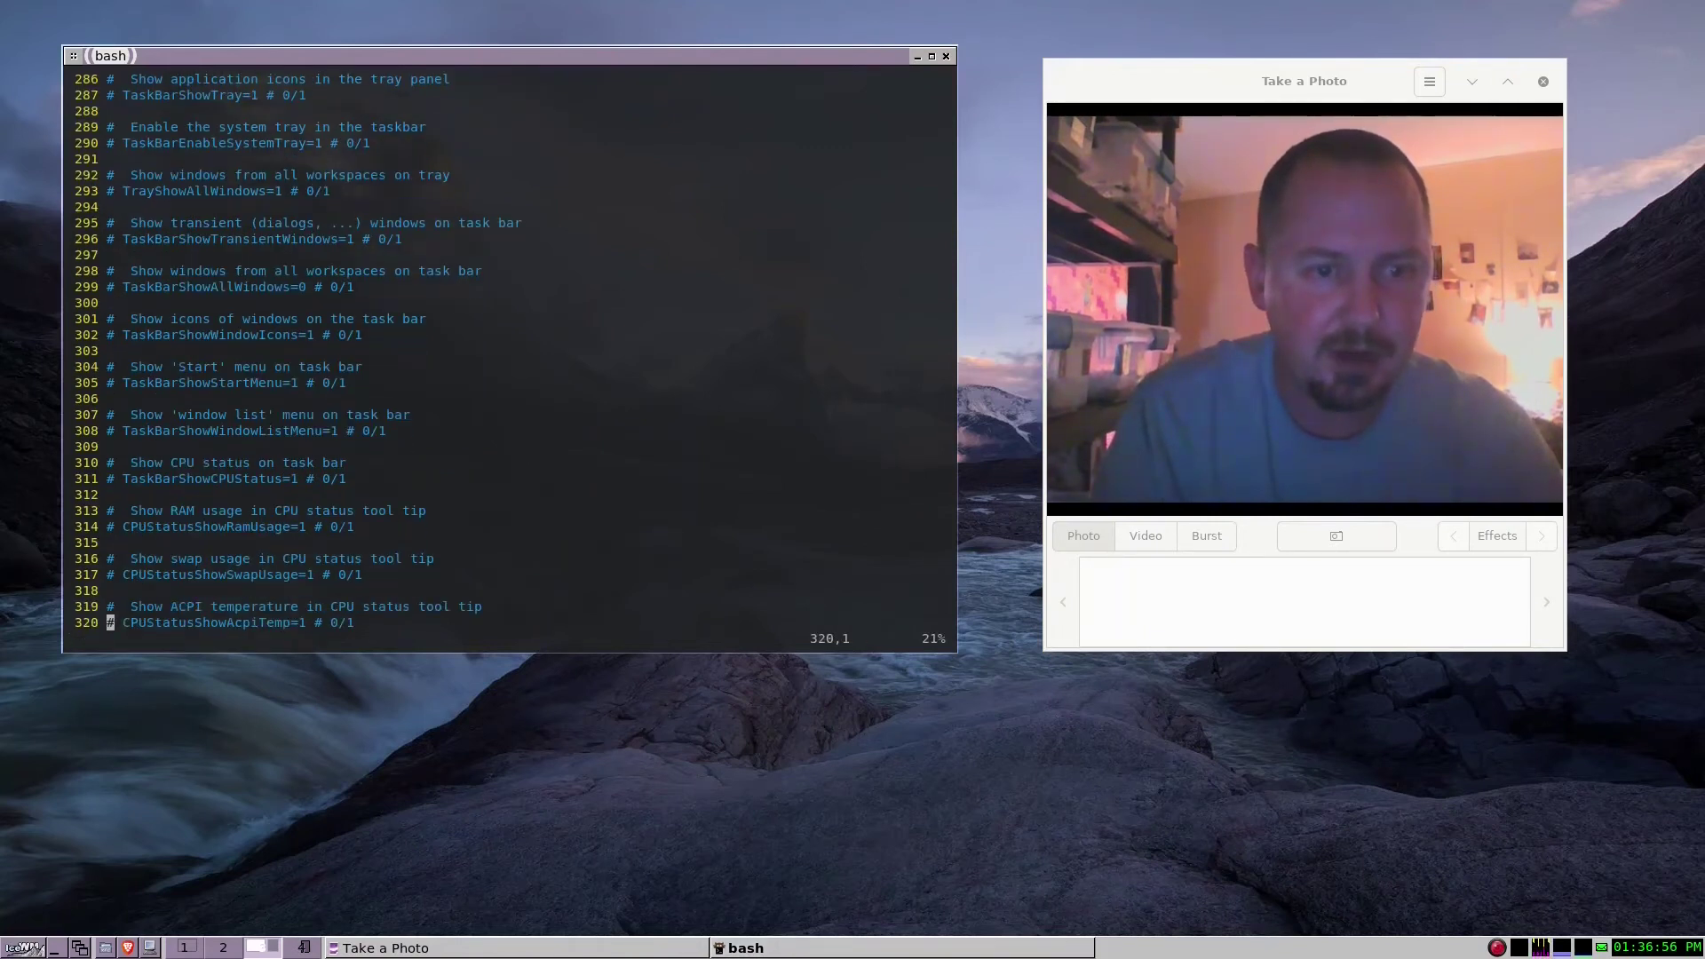
key("j")
key("j")
key("j")
key("j")
key("j")
key("j")
key("j")
key("j")
key("j")
key("j")
key("j")
key("j")
key("j")
key("j")
key("j")
key("j")
key("j")
key("j")
key("j")
key("j")
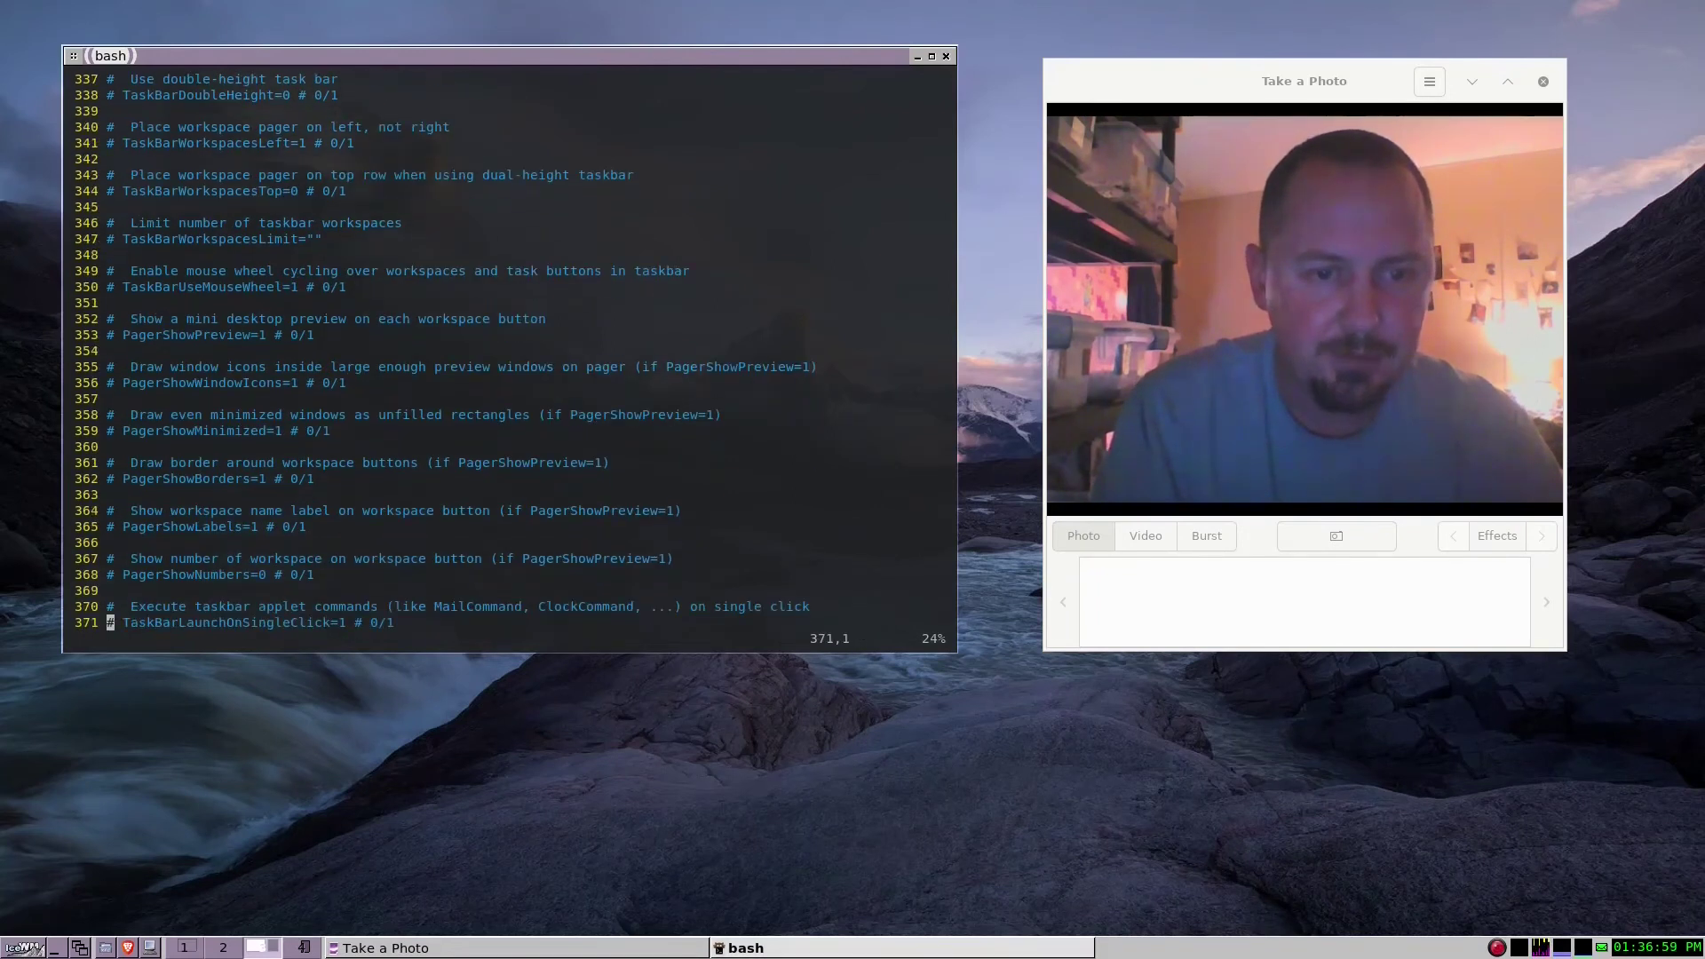
key("j")
key("j")
key("j")
key("j")
key("j")
key("j")
key("j")
key("j")
key("j")
key("j")
key("j")
key("j")
key("j")
key("j")
key("j")
key("j")
key("j")
key("j")
key("j")
key("j")
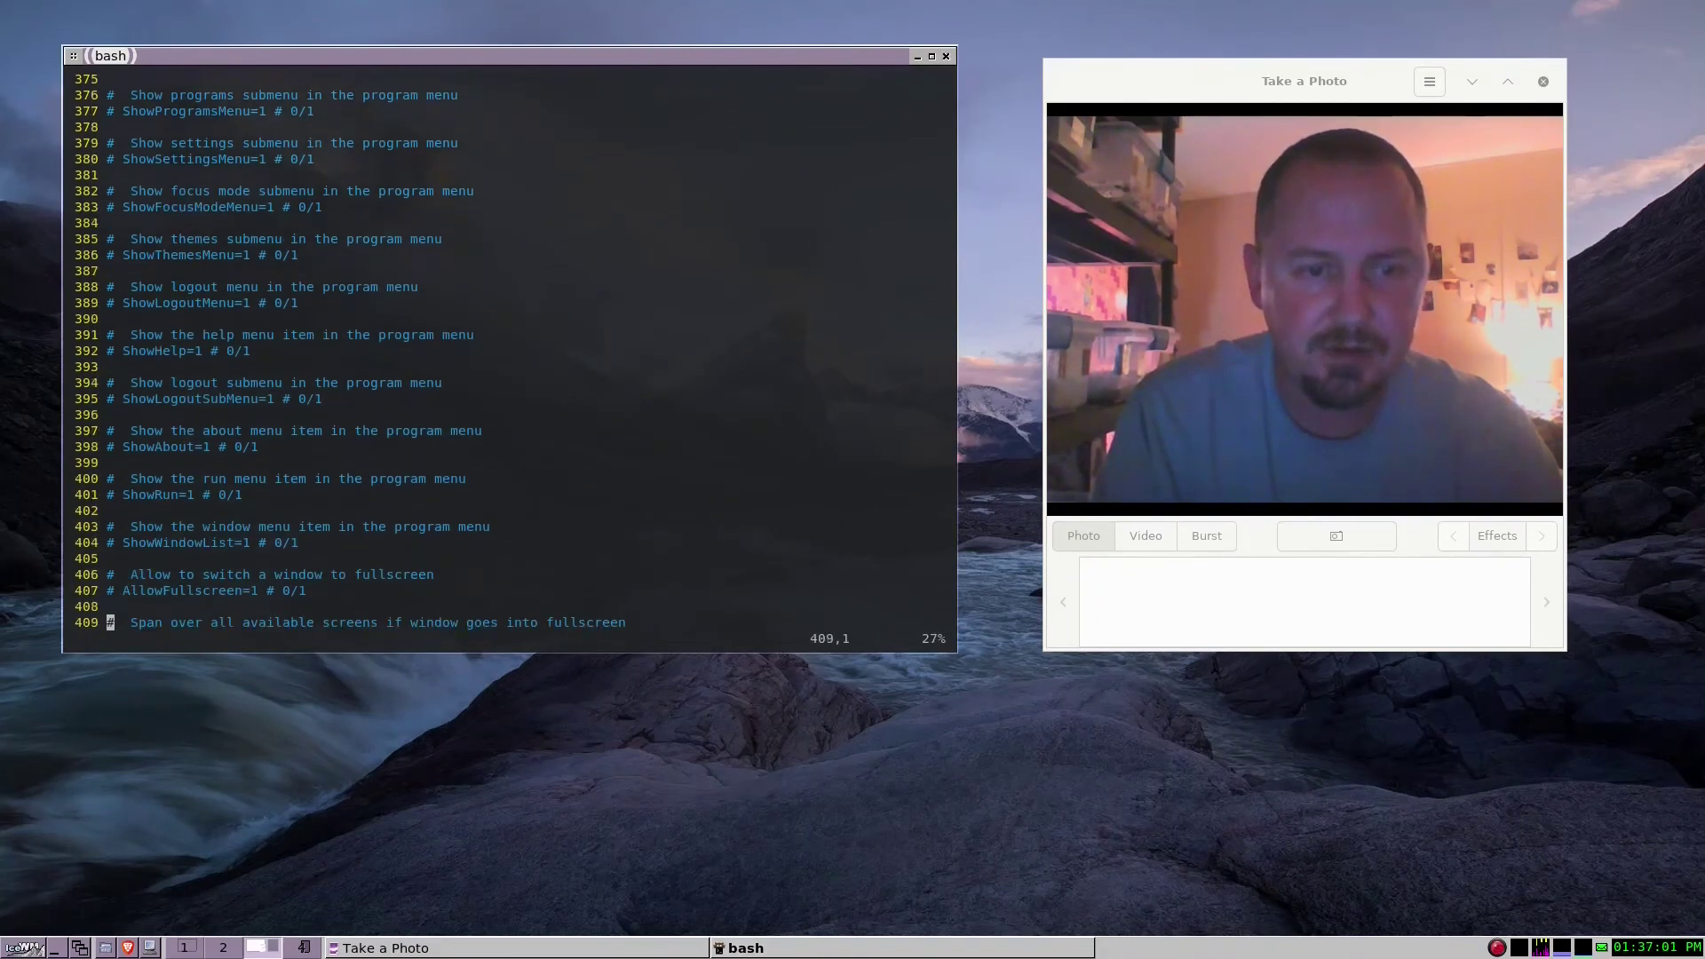
key("j")
key("j")
key("j")
key("j")
key("j")
key("j")
key("j")
key("j")
key("j")
key("j")
key("j")
key("j")
key("j")
key("j")
key("j")
key("j")
key("j")
key("j")
key("j")
key("j")
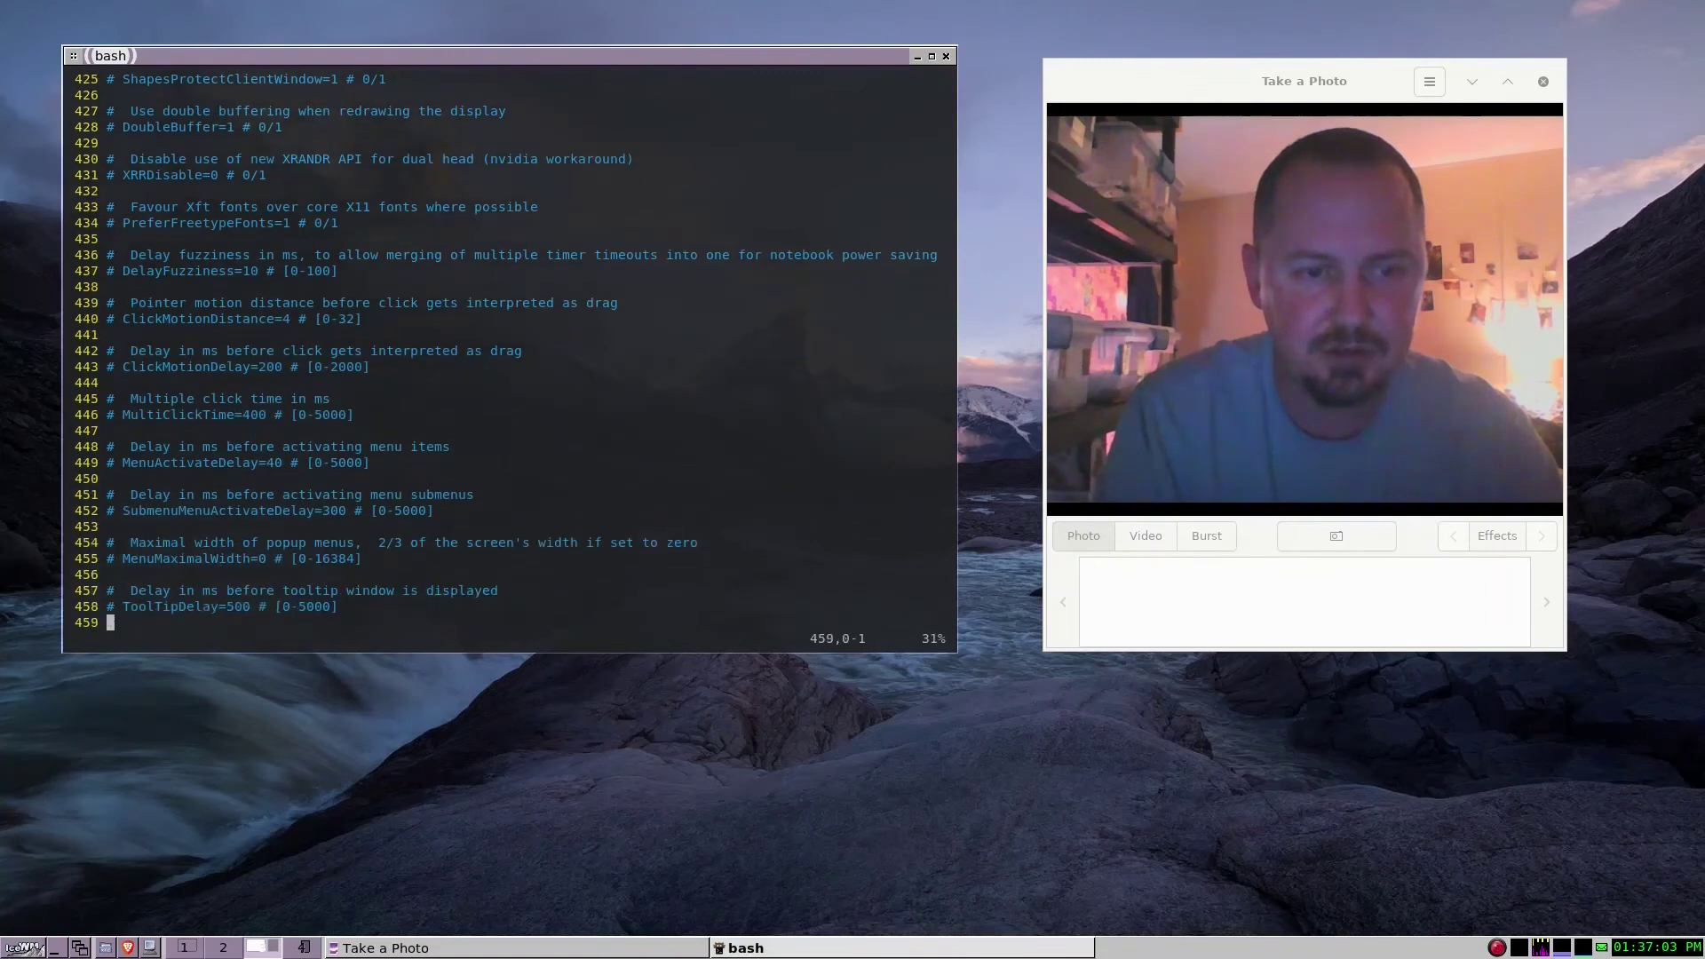
key("j")
key("j")
key("j")
key("j")
key("j")
key("j")
key("j")
key("j")
key("j")
key("j")
key("j")
key("j")
key("j")
key("j")
key("j")
key("j")
key("j")
key("j")
key("j")
key("j")
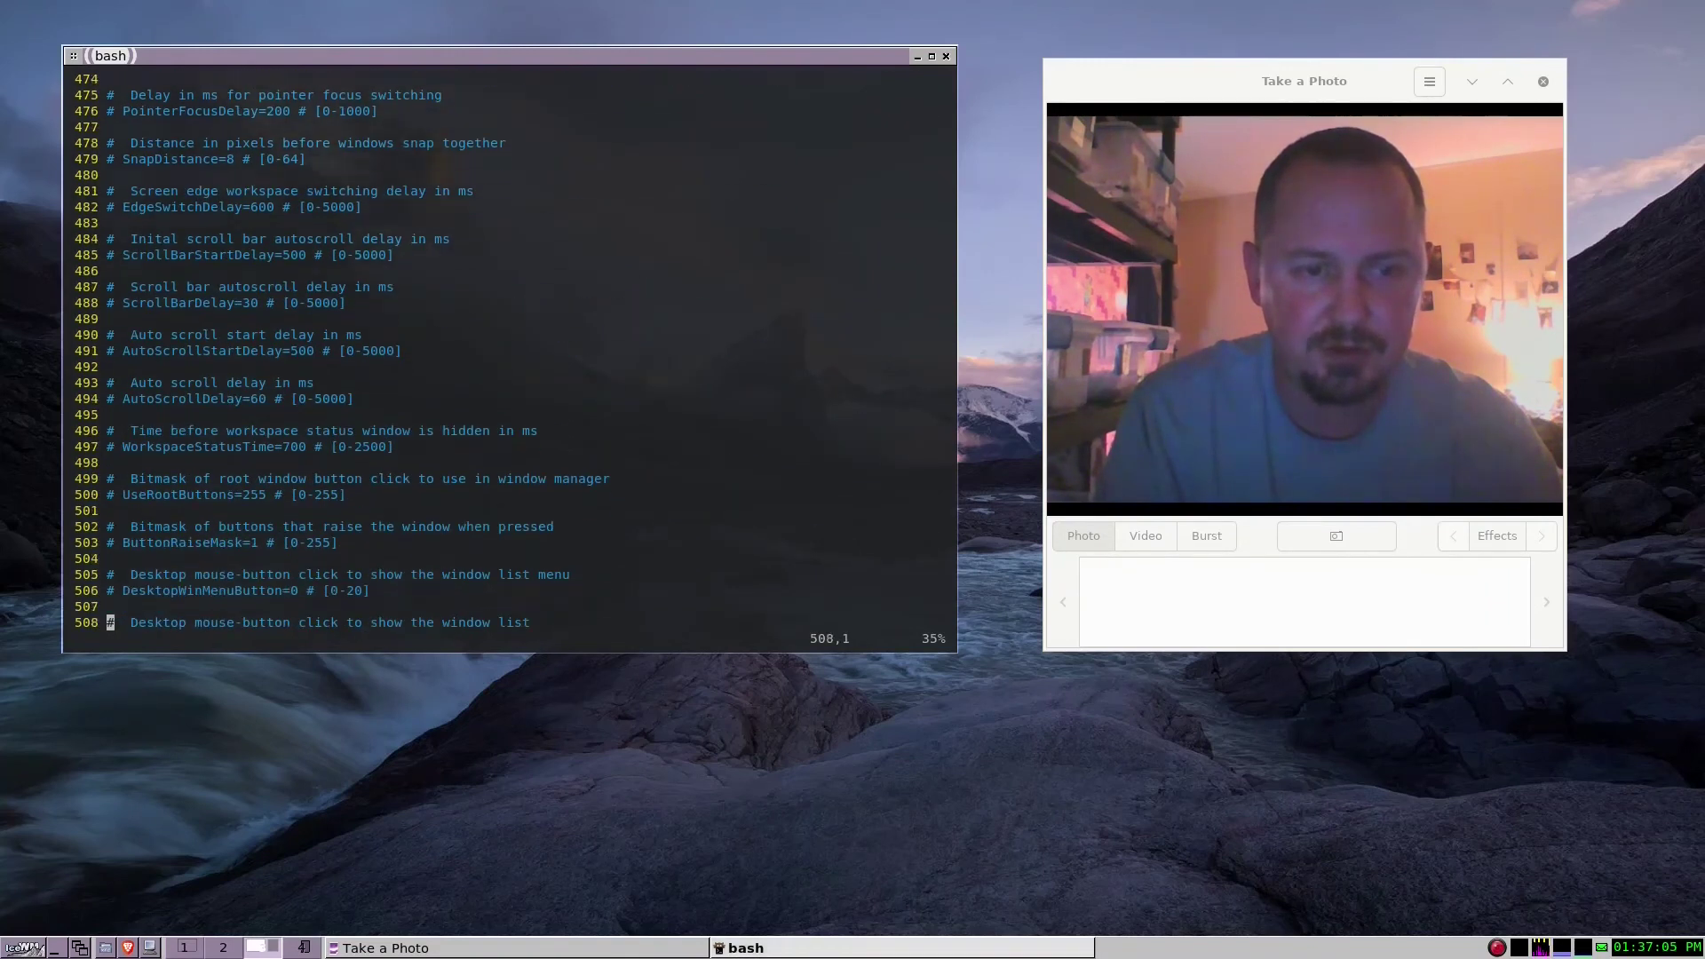
key("j")
key("j")
key("j")
key("j")
key("j")
key("j")
key("j")
key("j")
key("j")
key("j")
key("j")
key("j")
key("j")
key("j")
key("j")
key("j")
key("j")
key("j")
key("j")
key("j")
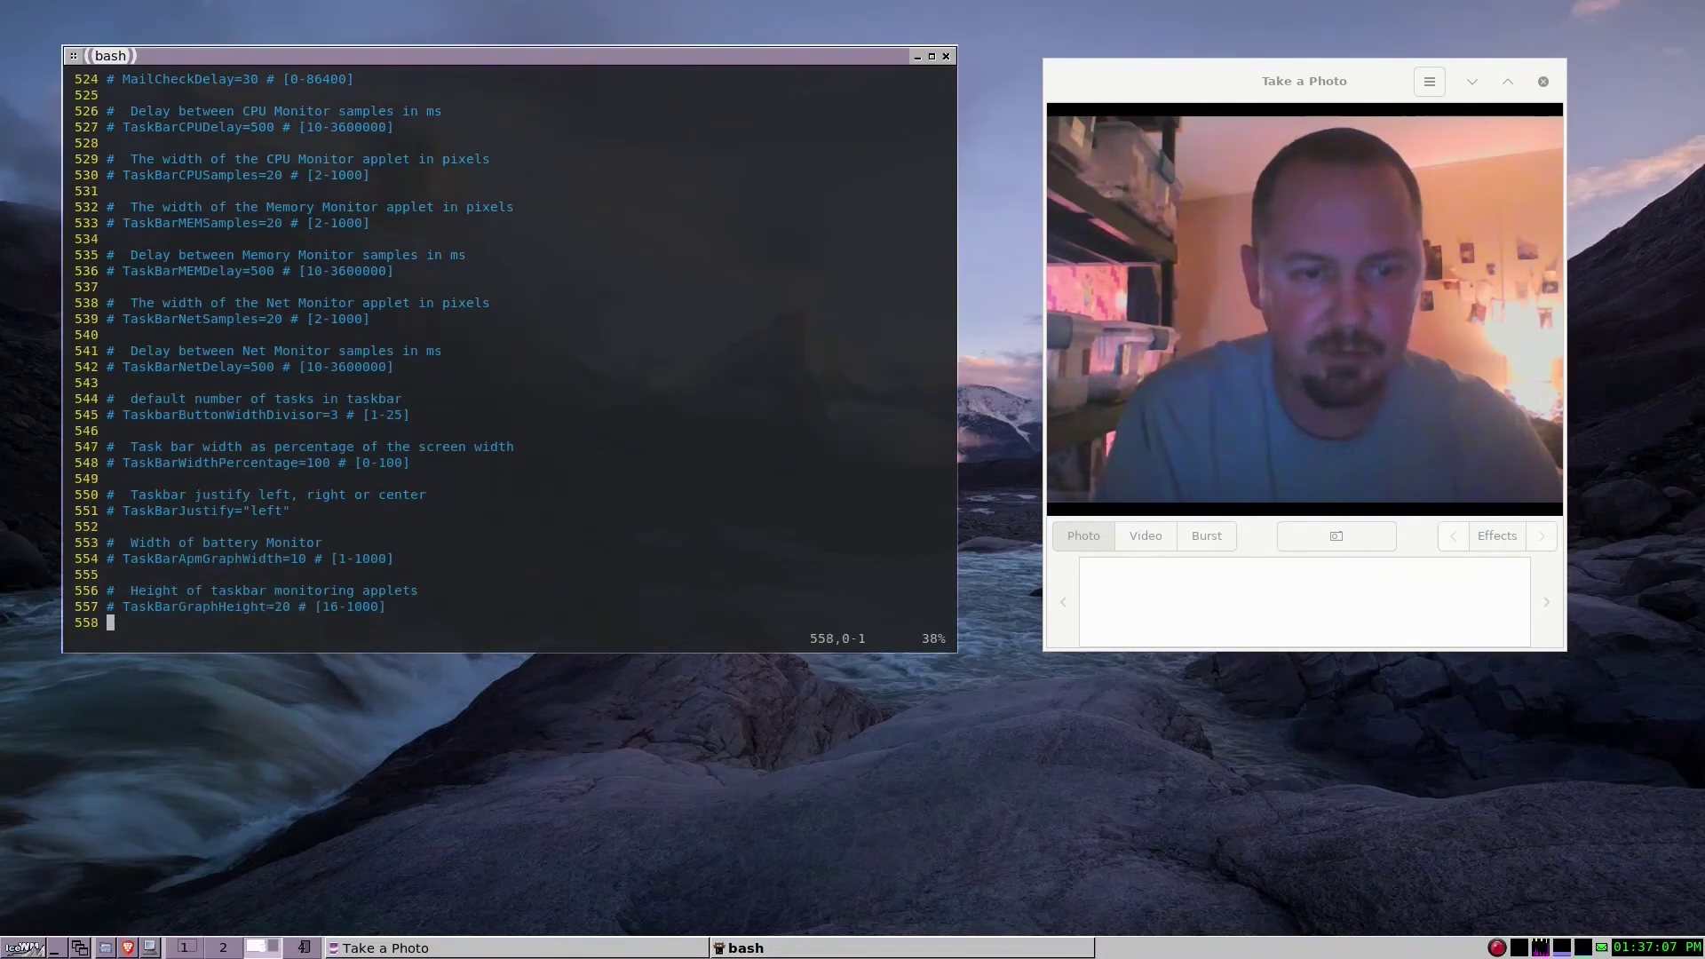
key("j")
key("j")
key("j")
key("j")
key("j")
key("j")
key("j")
key("j")
key("j")
key("j")
key("j")
key("j")
key("j")
key("j")
key("j")
key("j")
key("j")
key("j")
key("j")
key("j")
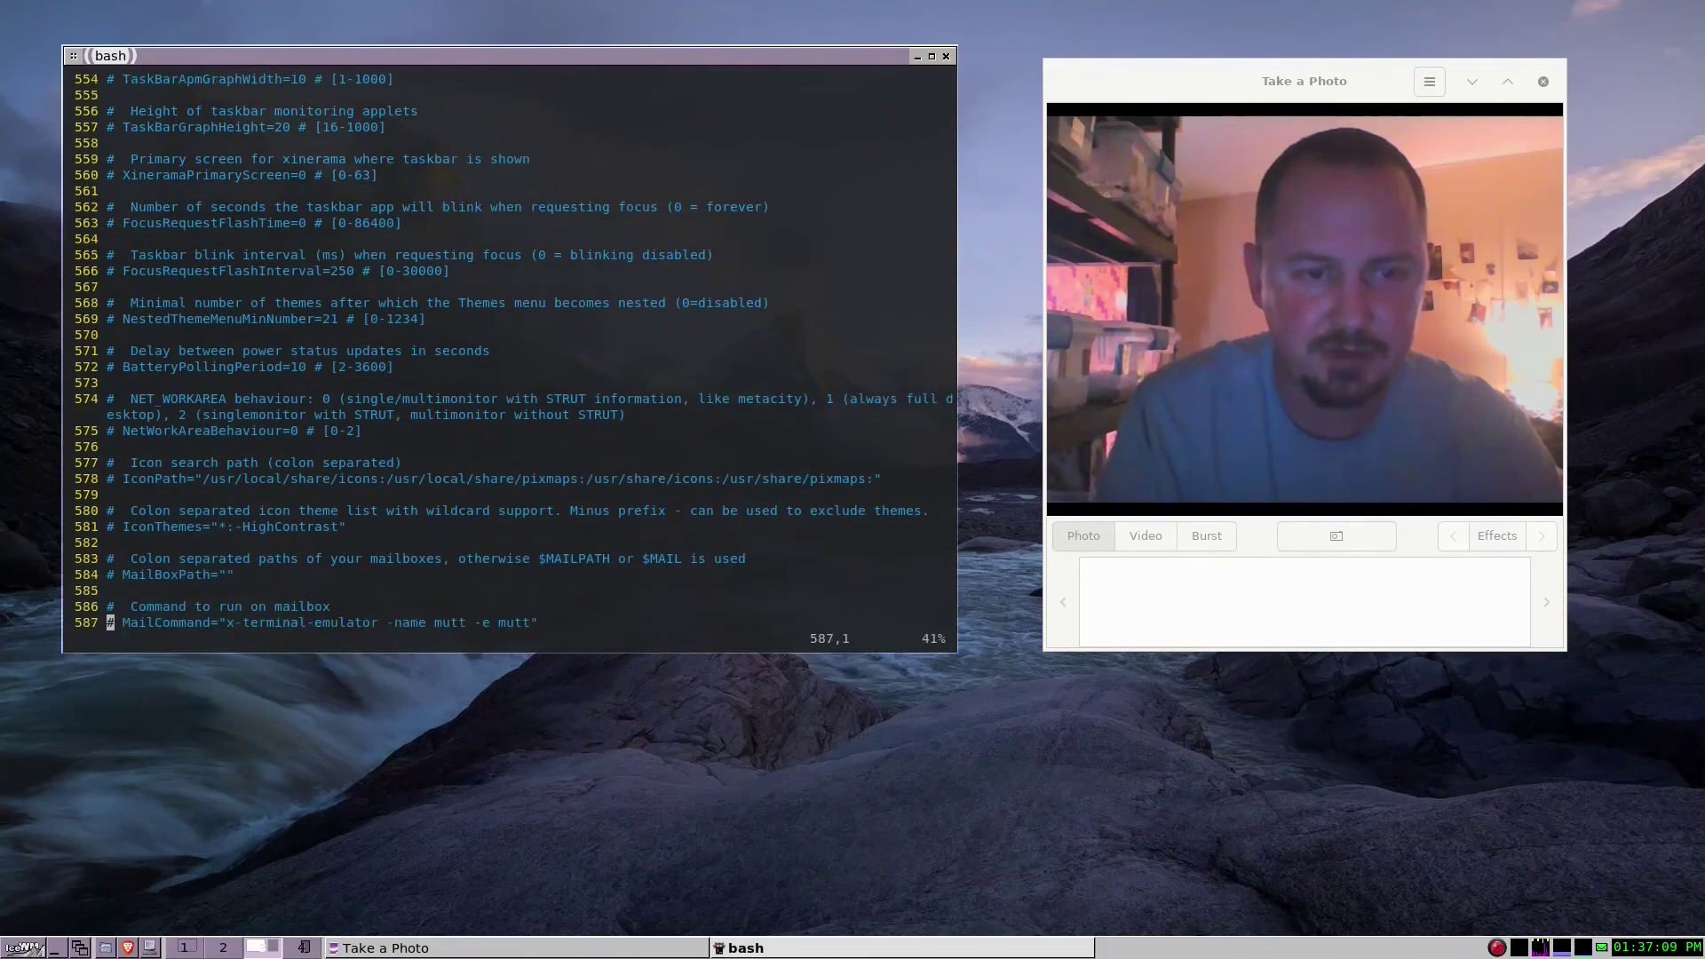
key("j")
key("j")
key("j")
key("j")
key("j")
key("j")
key("j")
key("j")
key("j")
key("j")
key("j")
key("j")
key("j")
key("j")
key("j")
key("j")
key("j")
key("j")
key("j")
key("j")
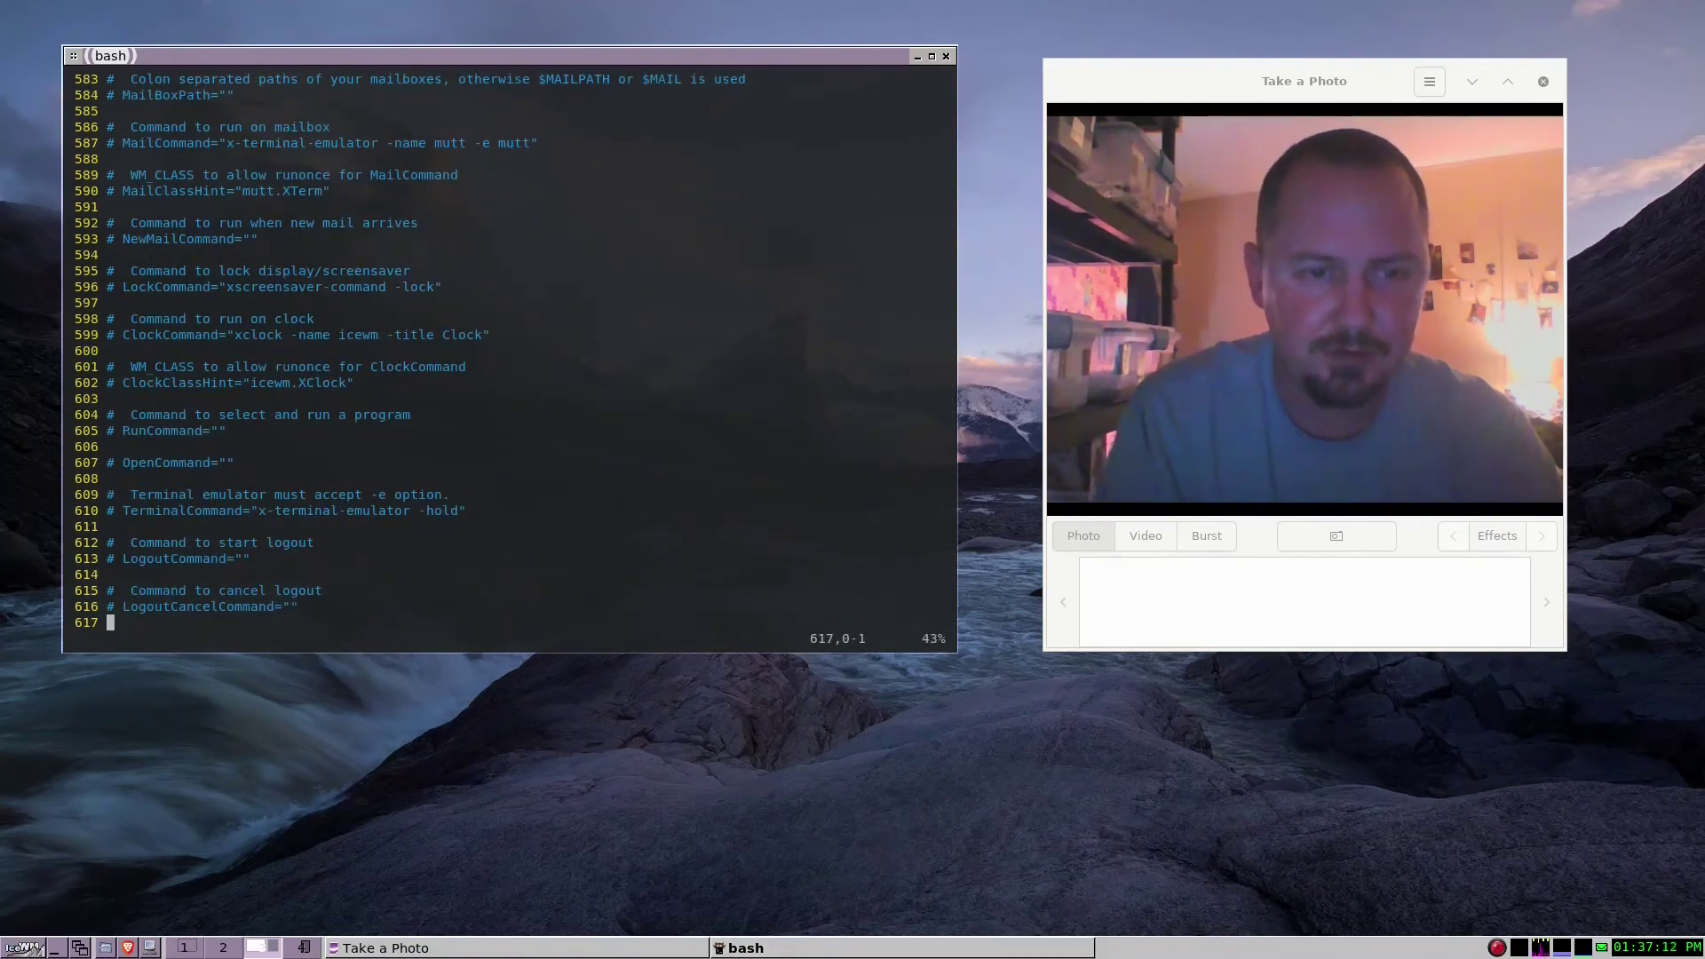
key("j")
key("j")
key("j")
key("j")
key("j")
key("j")
key("j")
key("j")
key("j")
key("j")
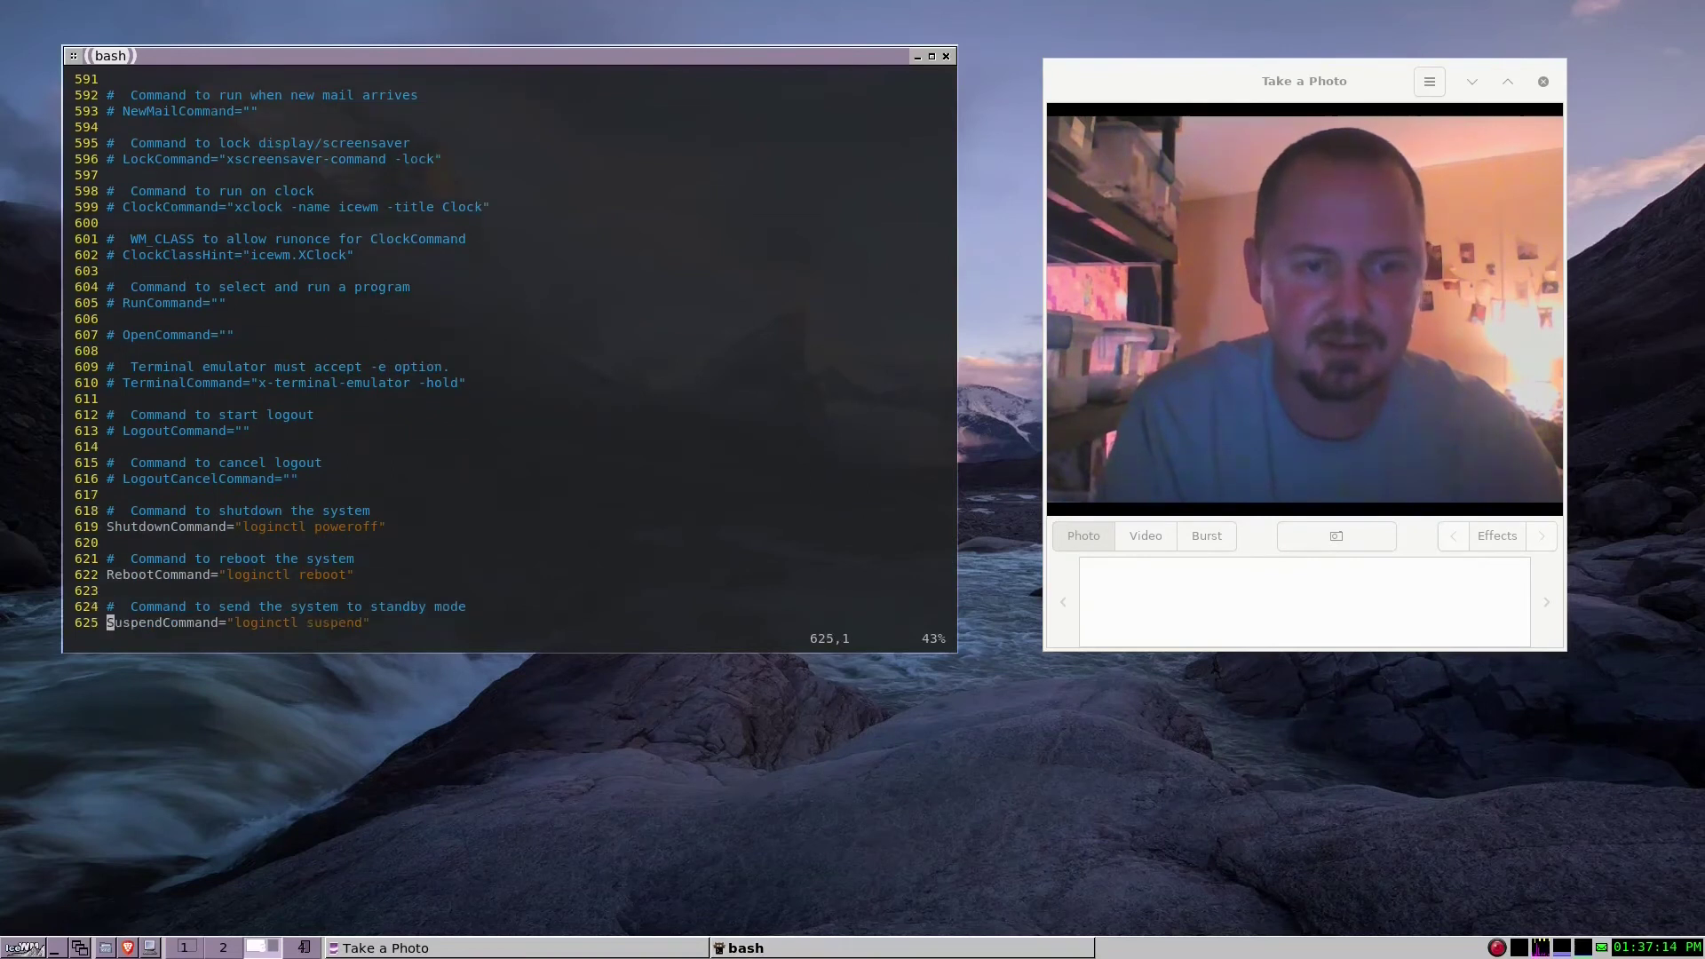
key("k")
key("k")
key("k")
key("k")
key("k")
key("k")
key("k")
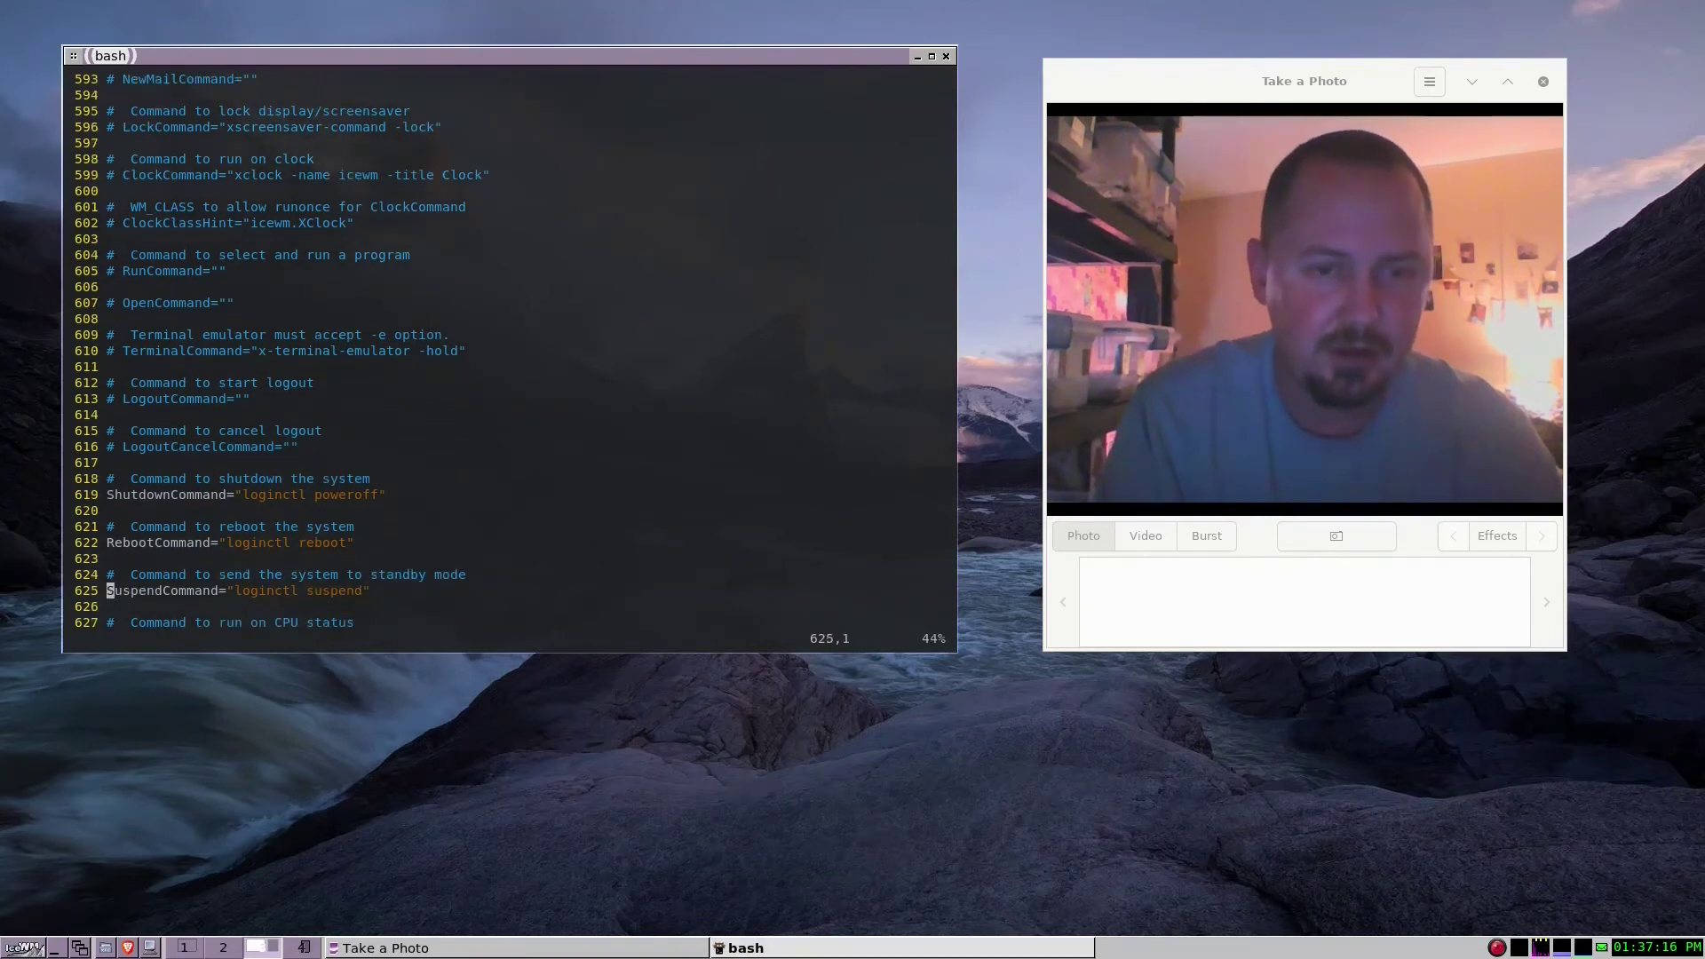
key("k")
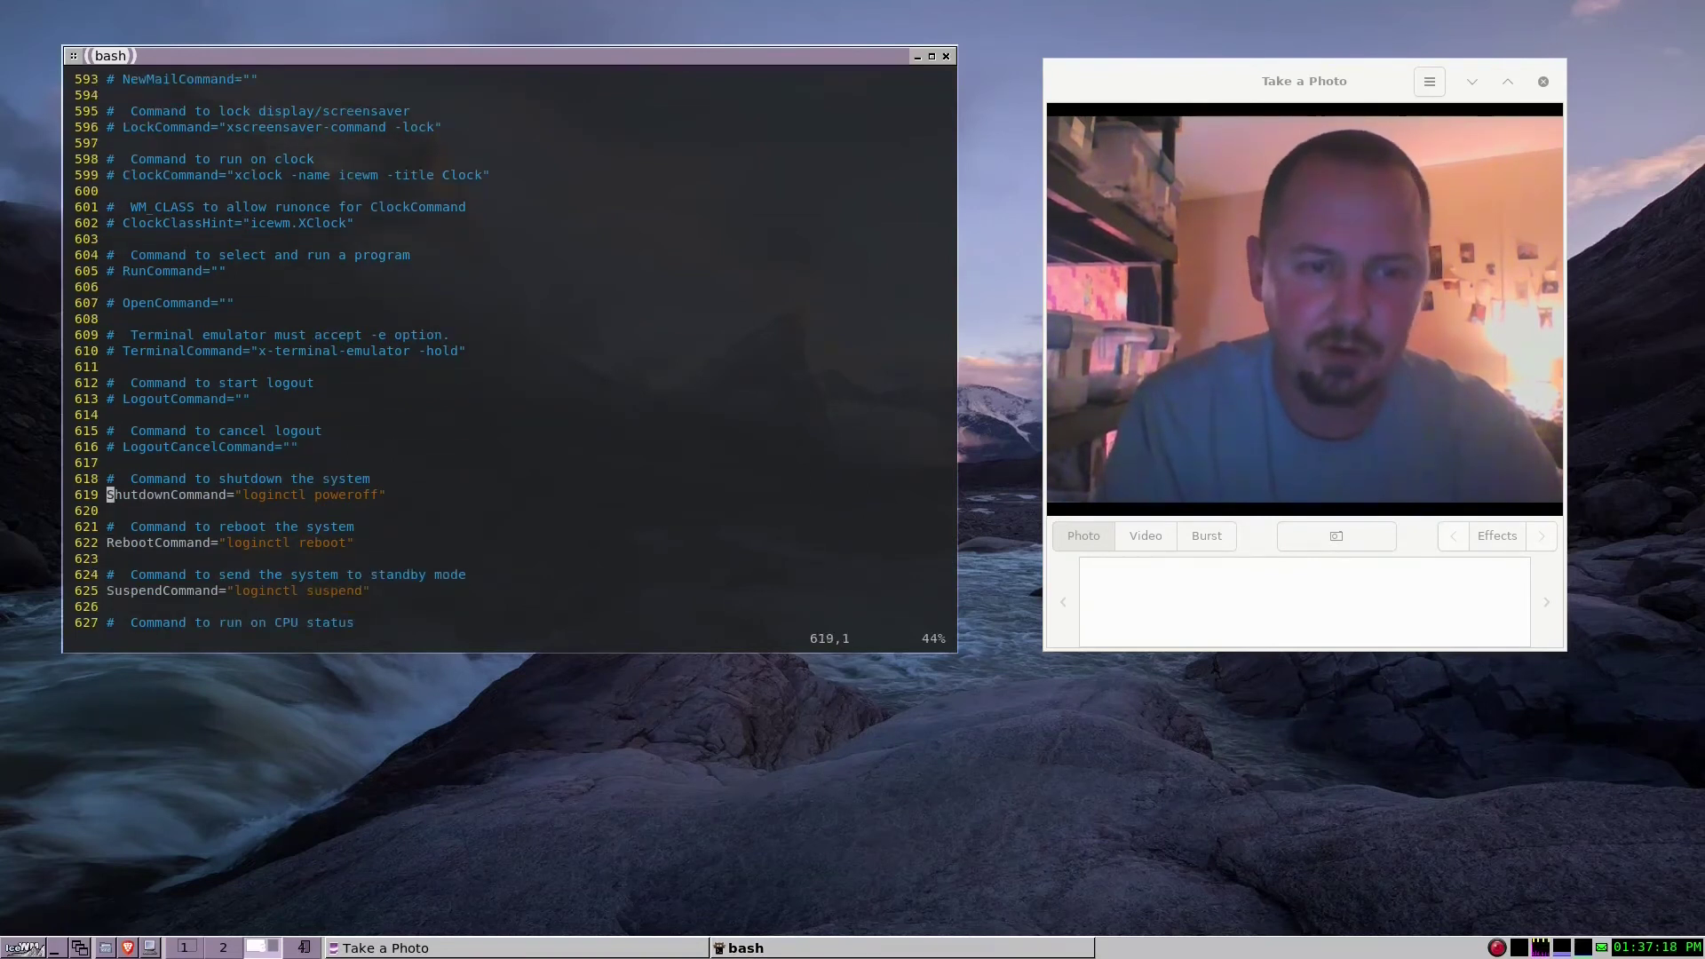
key("l")
key("l")
key("l")
key("l")
key("l")
key("l")
key("l")
key("l")
key("l")
key("l")
key("l")
key("l")
key("l")
key("l")
key("l")
key("l")
key("l")
key("l")
key("l")
key("l")
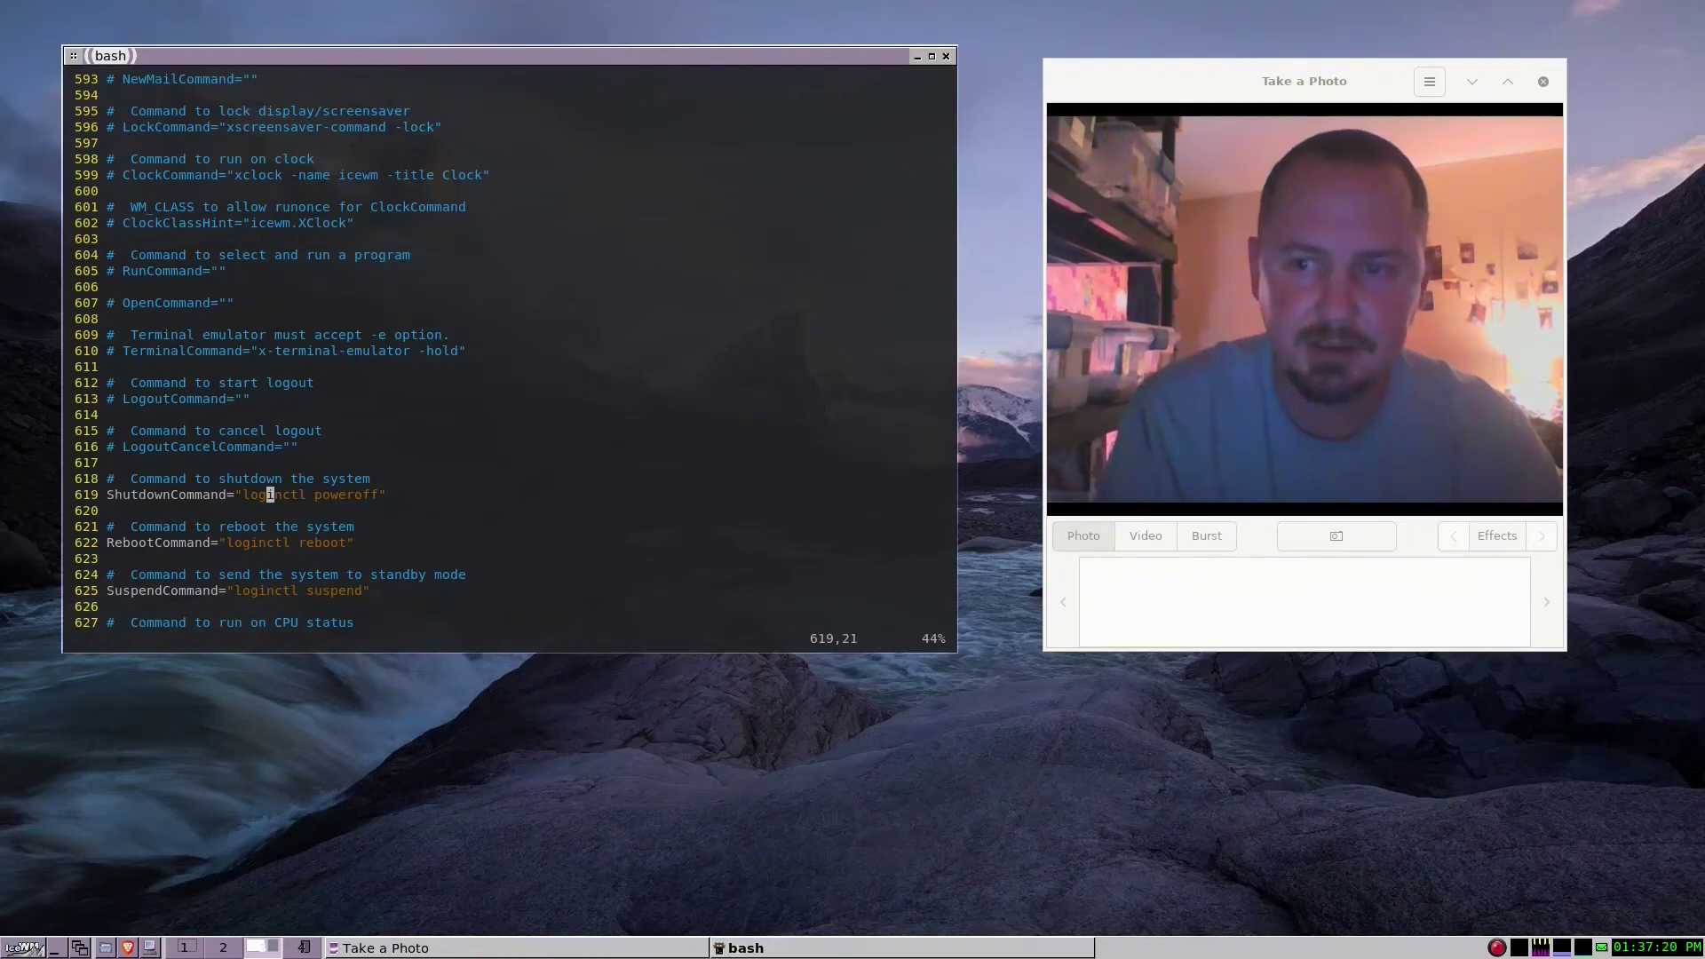
key("j")
key("j")
key("j")
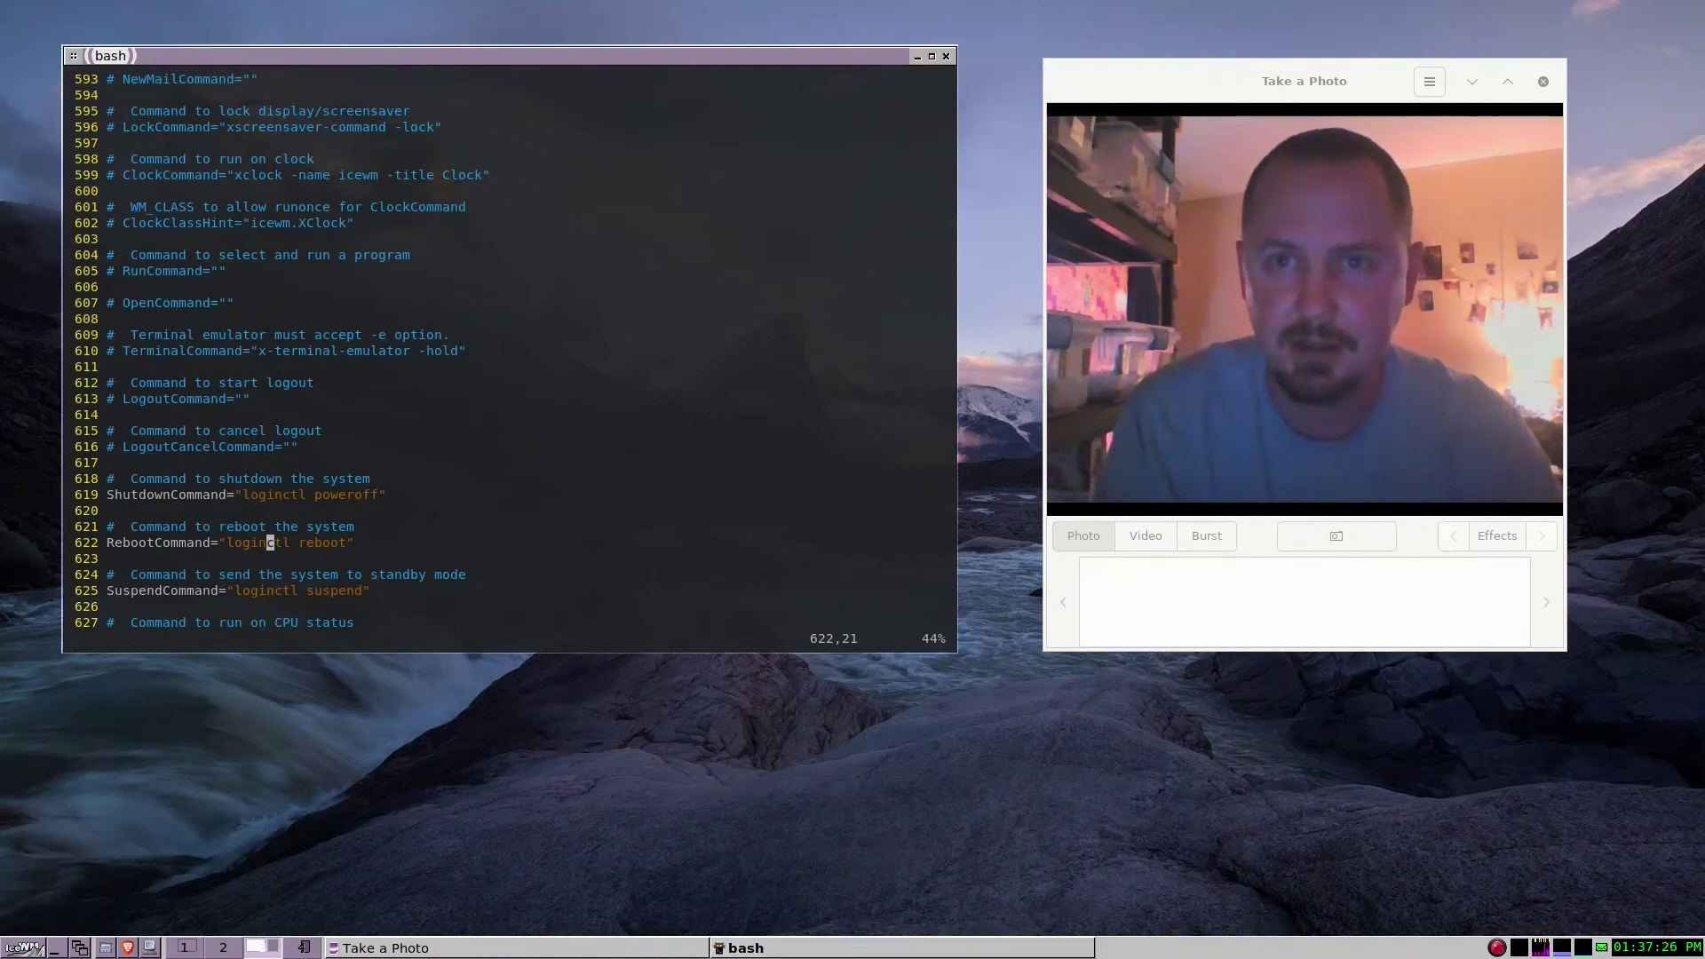
key("j")
key("j")
key("j")
key("j")
key("j")
key("j")
key("j")
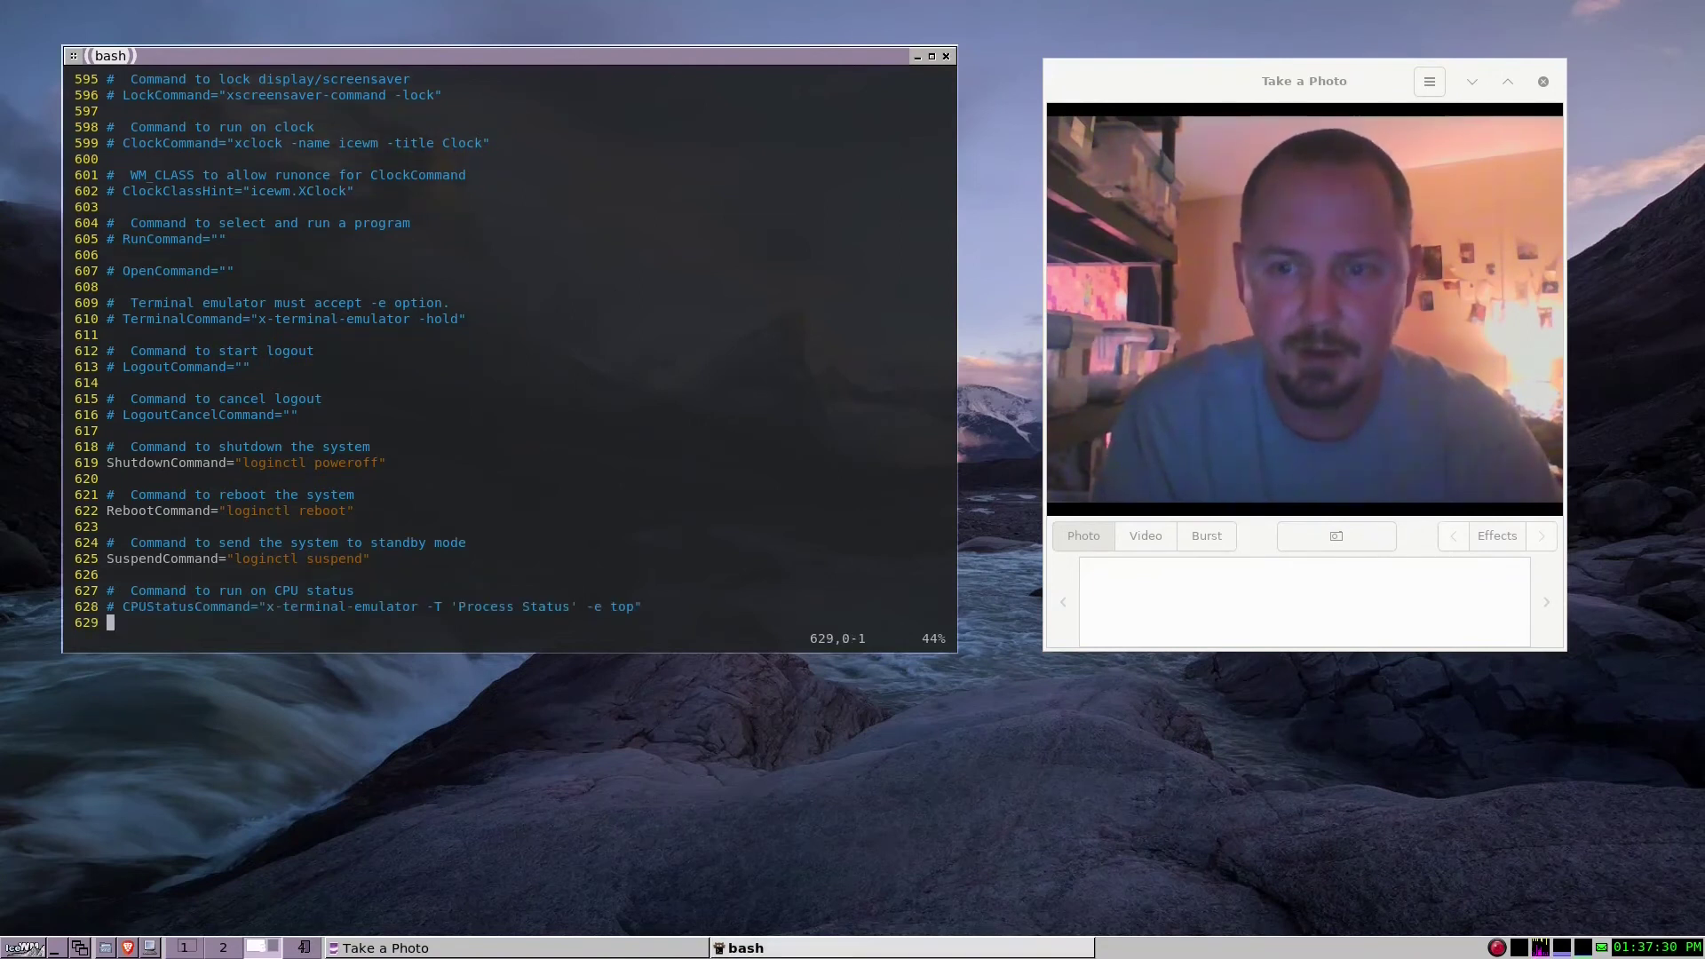
key("k")
key("k")
key("k")
key("k")
key("k")
key("k")
key("k")
key("k")
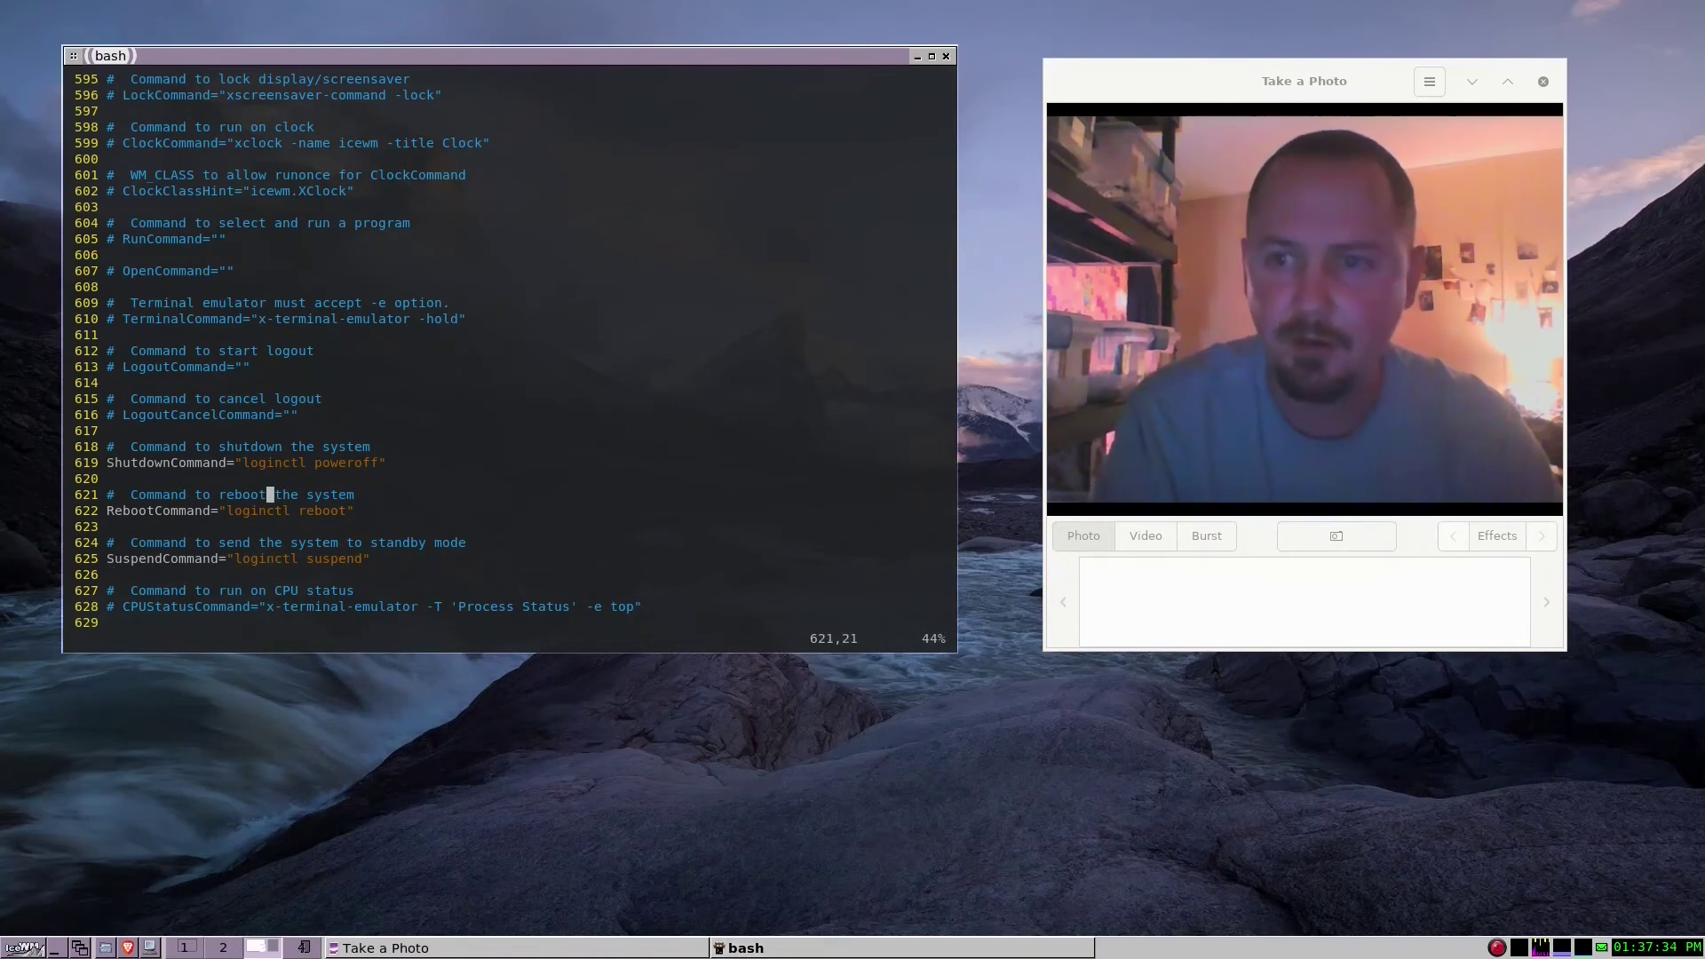
key("j")
key("j")
key("j")
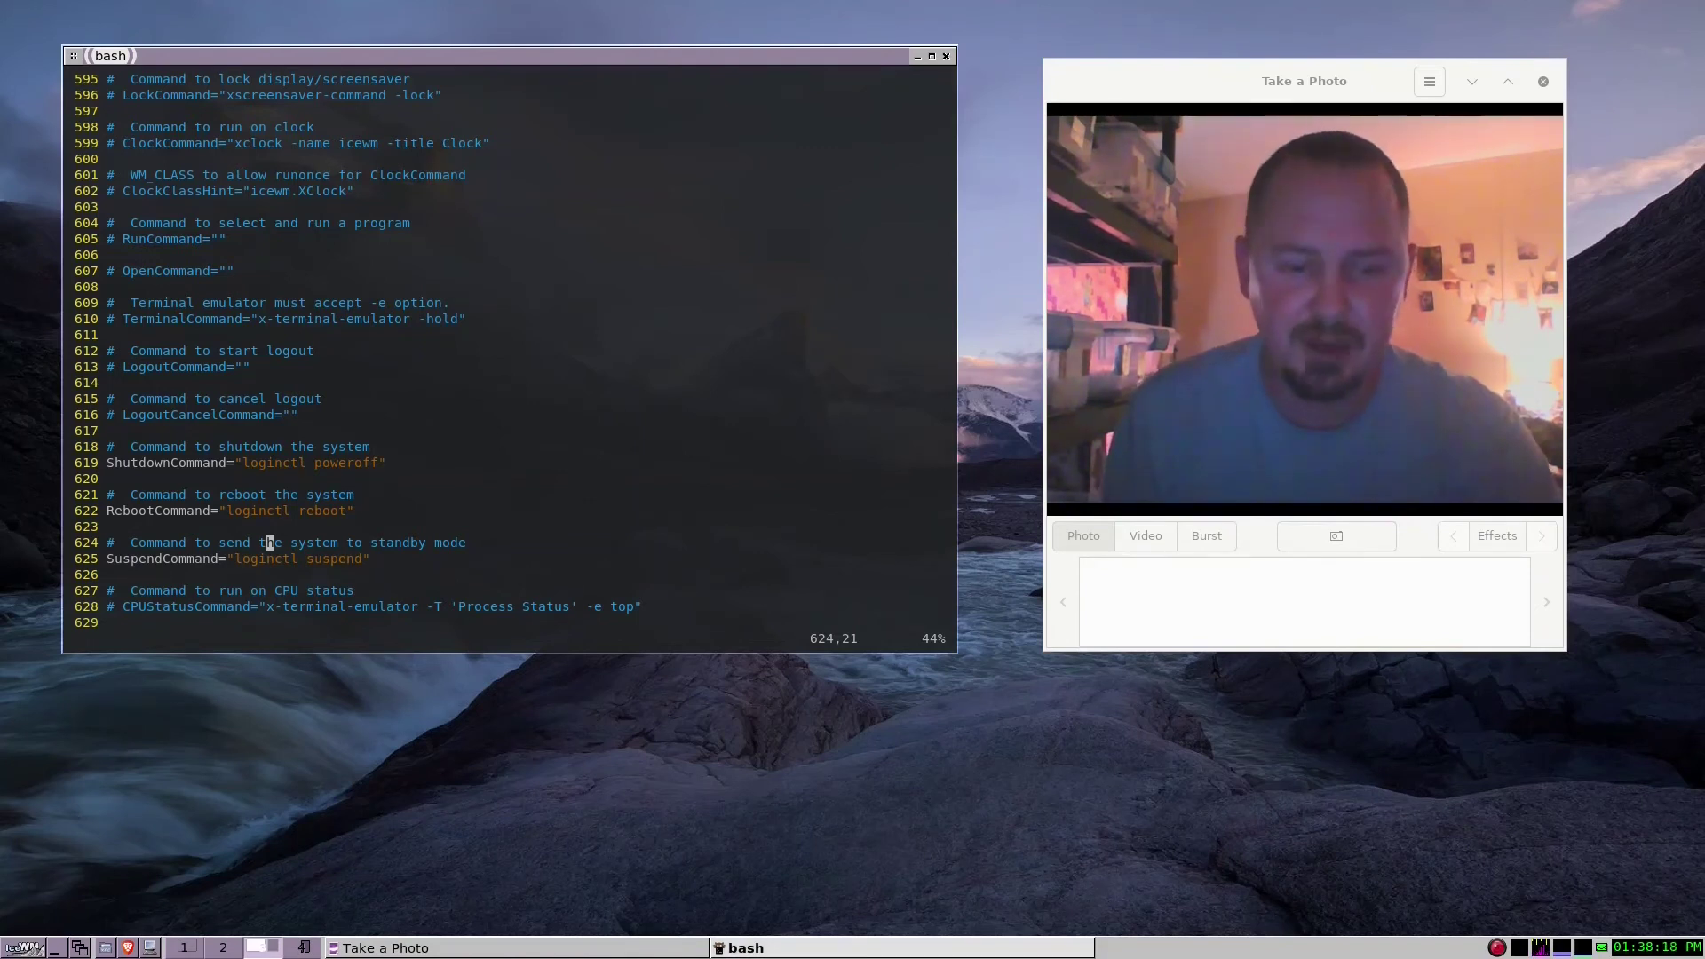
Quit the preferences file and open .xinitrc in vim.
type(":q")
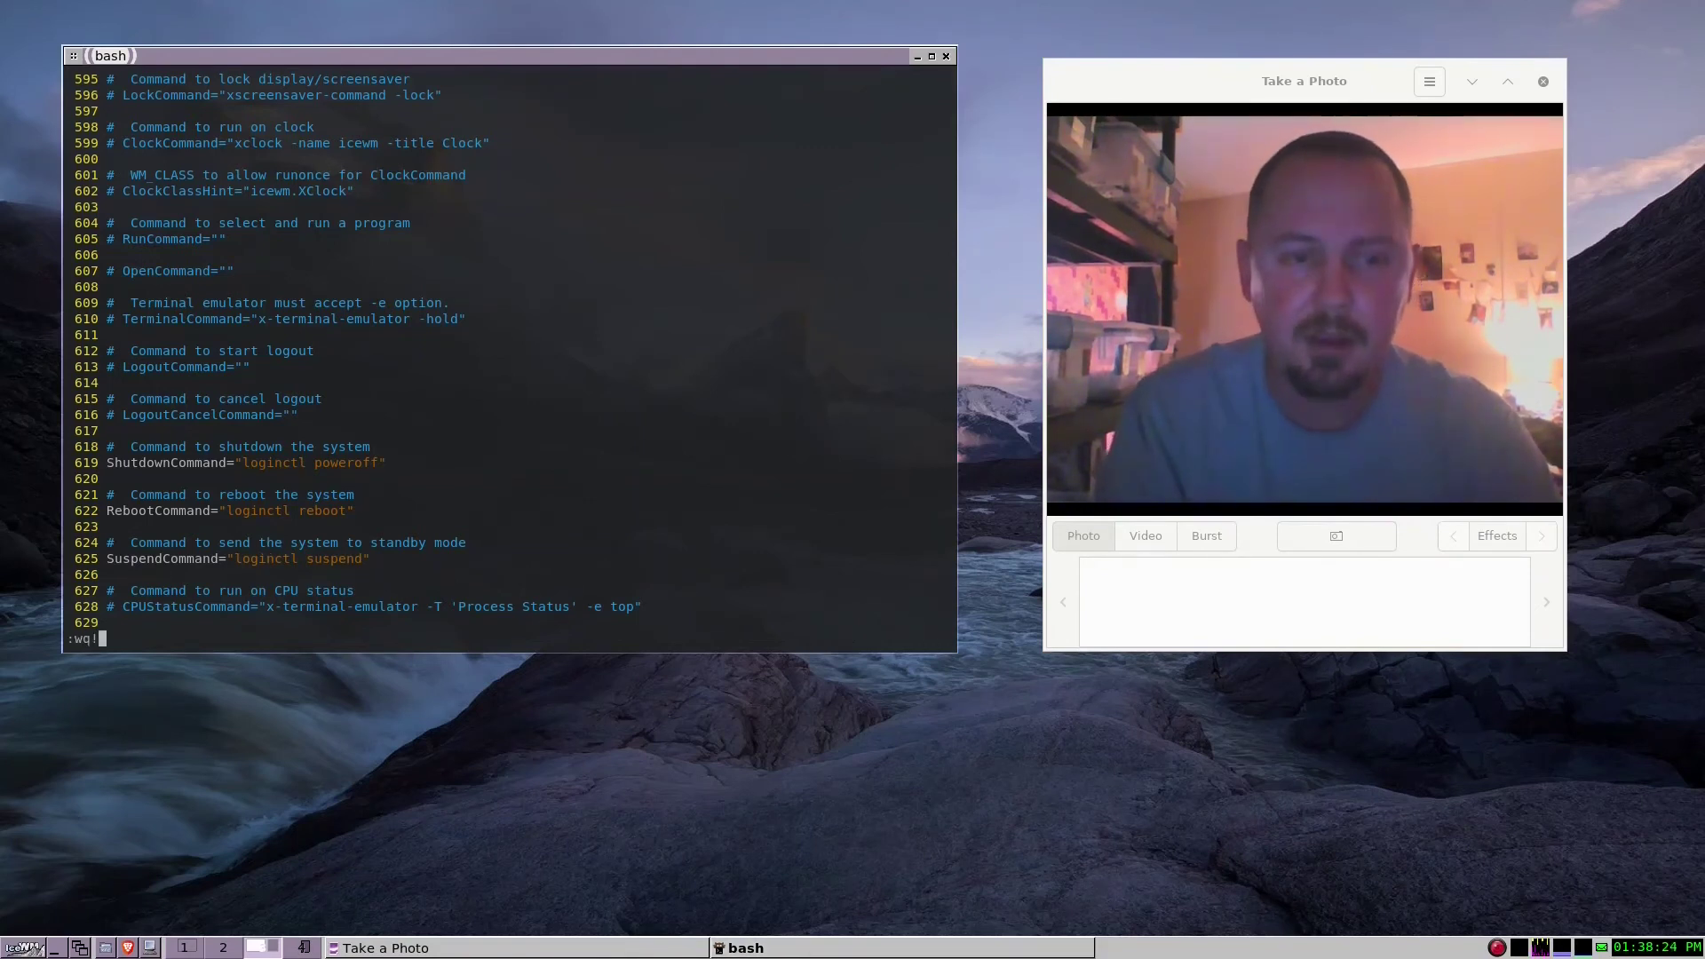
key("Return")
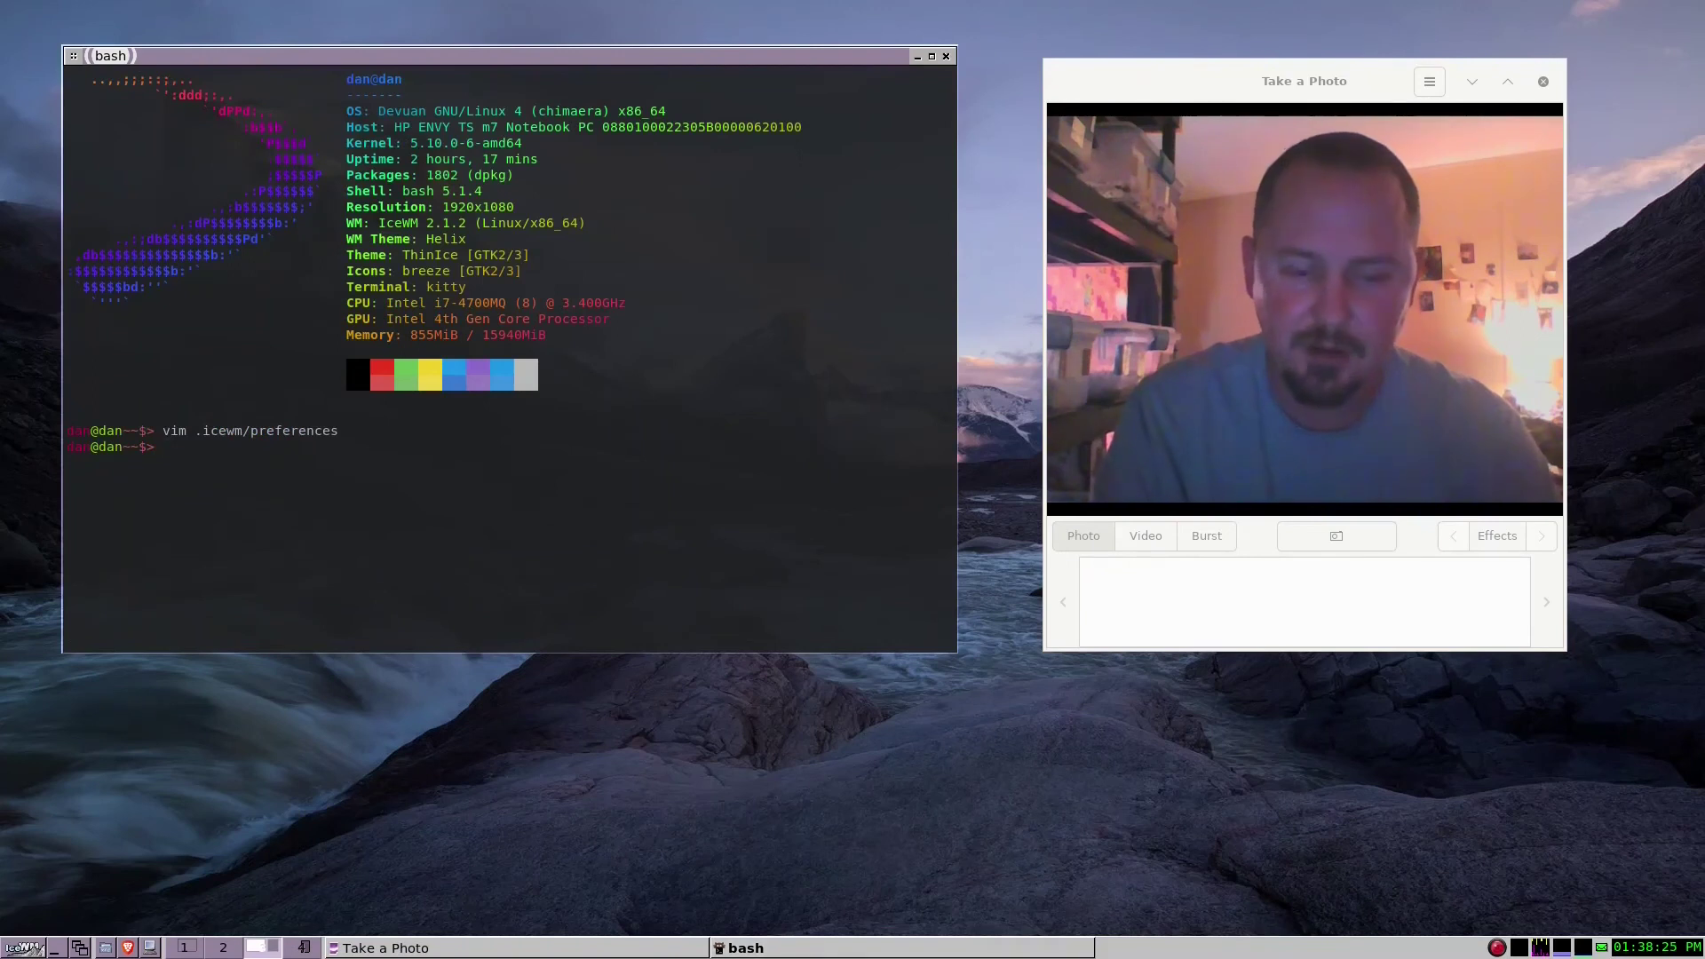
type("vim .icewm")
key("BackSpace")
key("BackSpace")
key("BackSpace")
key("BackSpace")
key("BackSpace")
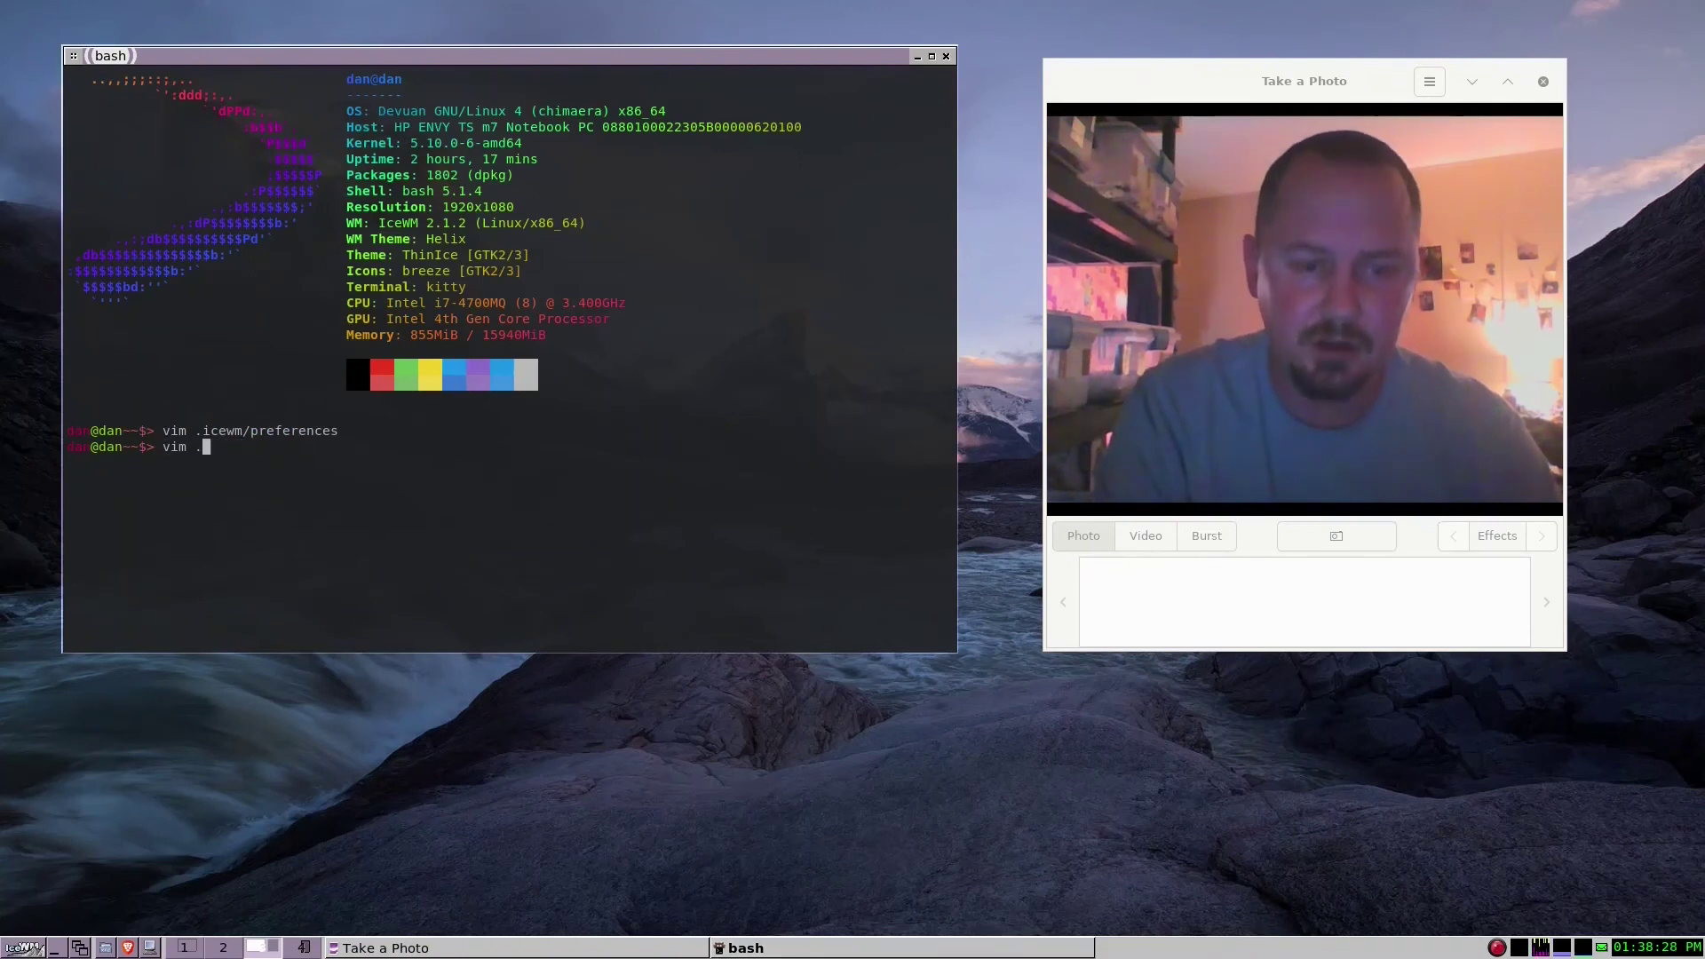
type("xin")
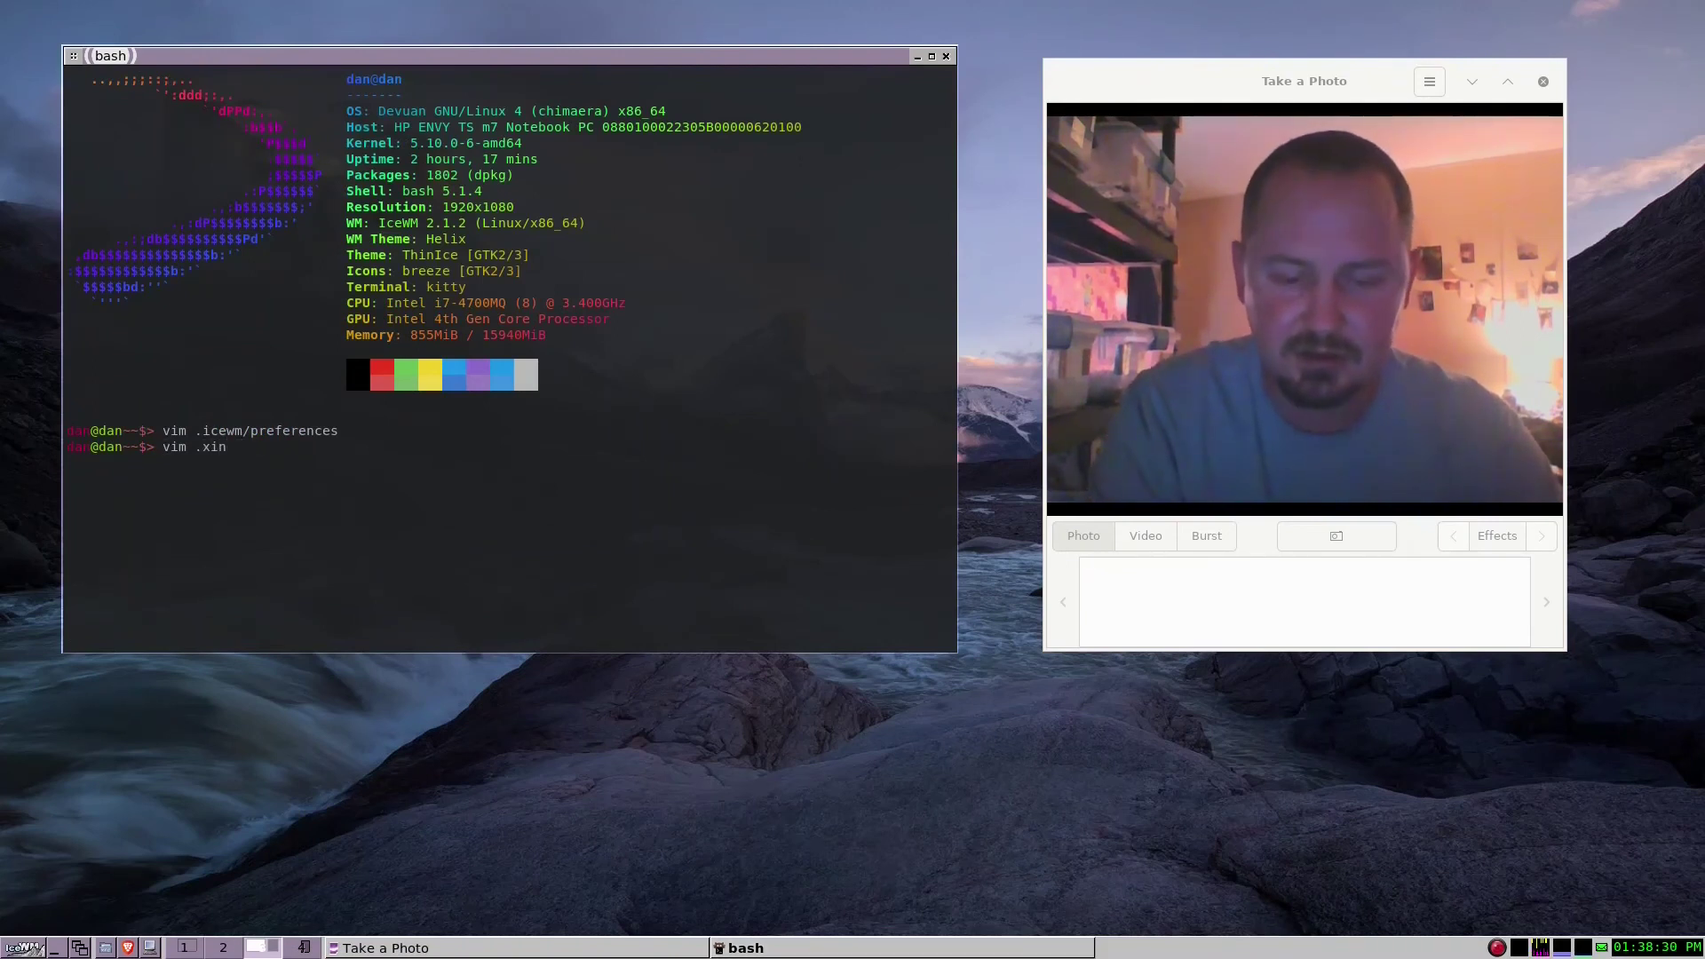
type("itrc")
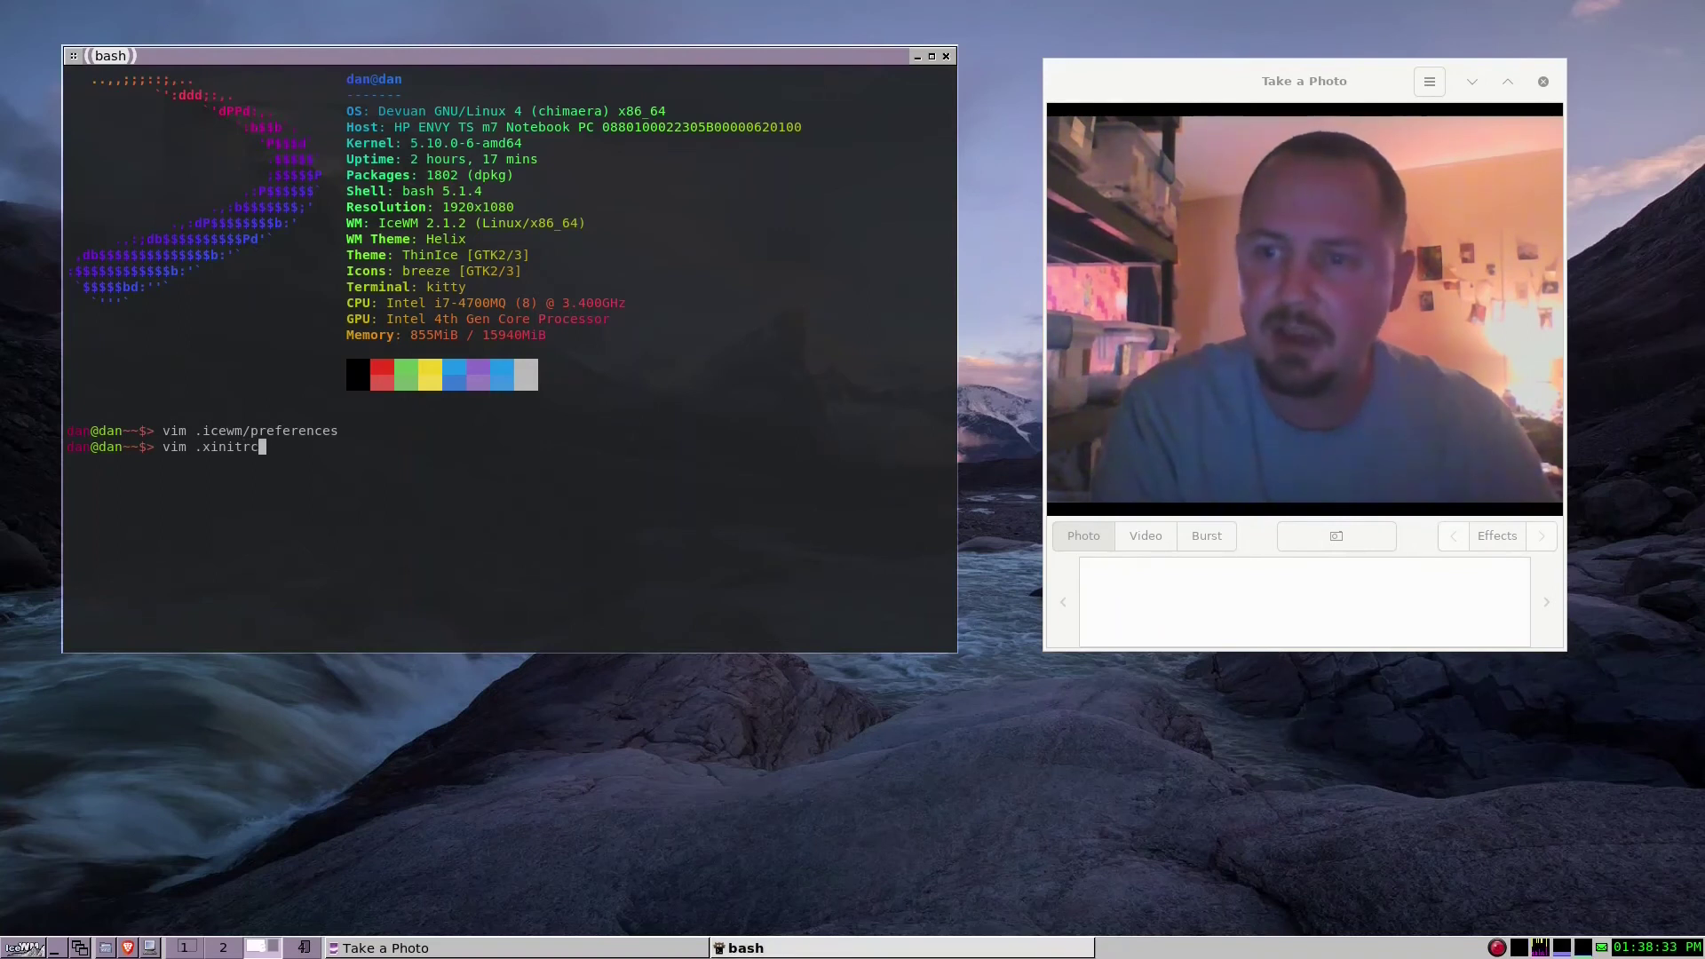
key("Return")
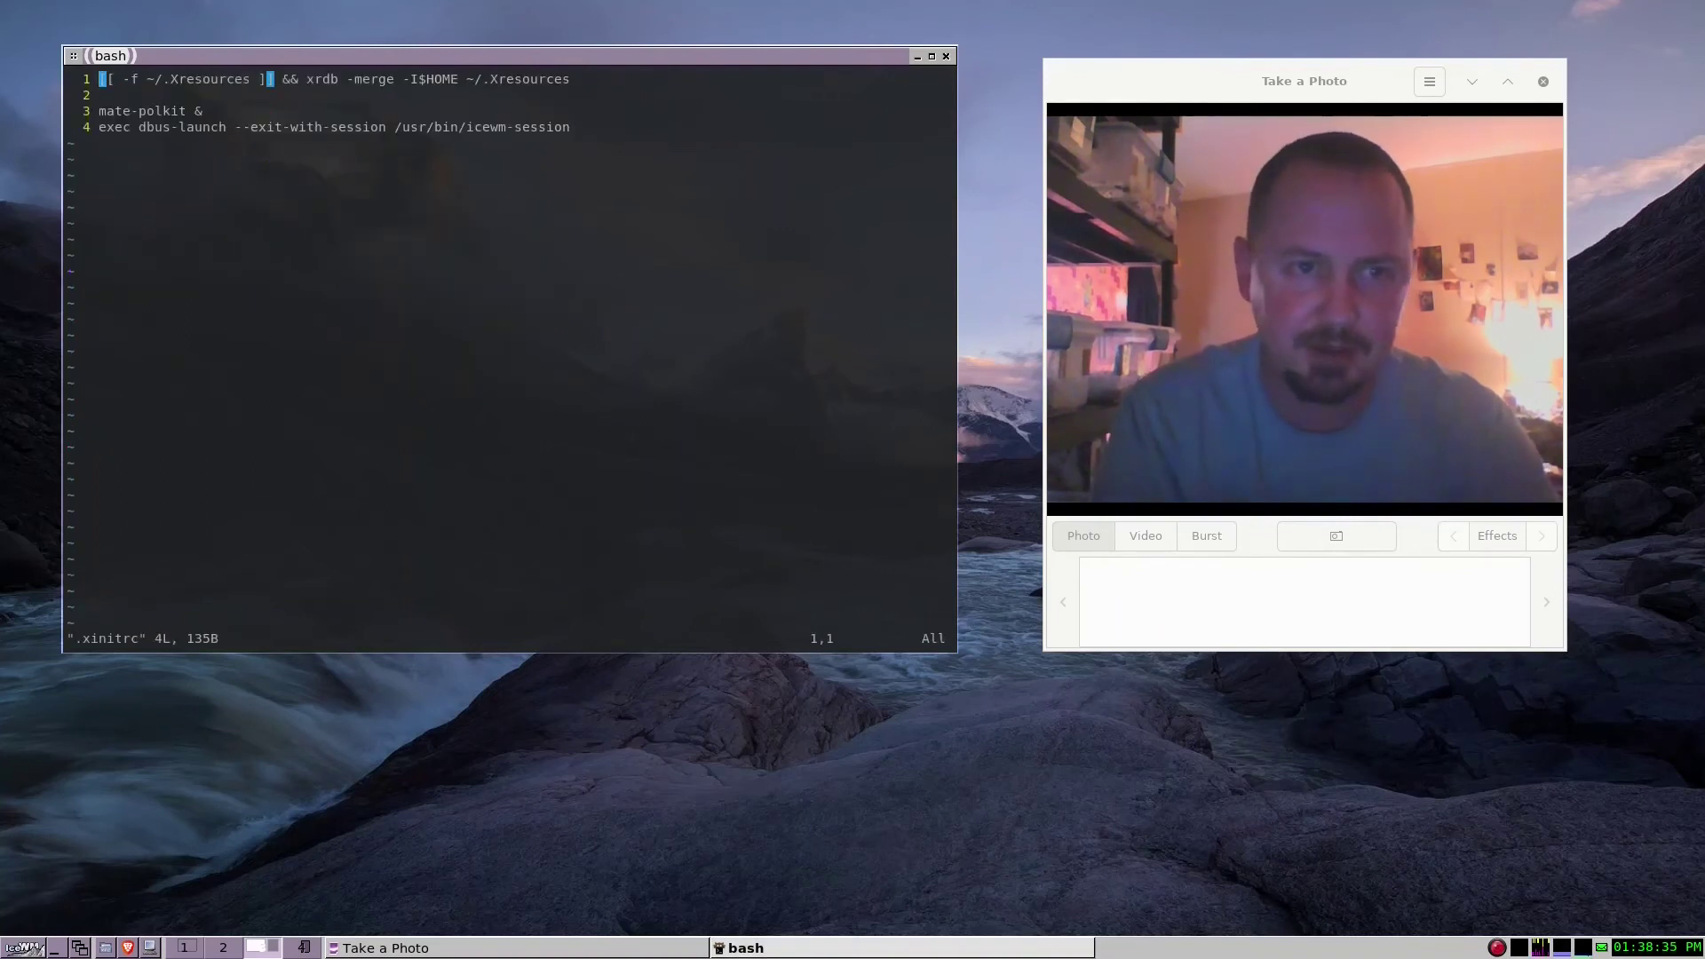
Move along the exec dbus-launch line, ending on the --exit-with-session option.
key("Down")
key("Down")
key("Down")
key("Right")
key("Right")
key("Right")
key("Right")
key("Right")
key("Right")
key("Right")
key("Right")
key("Right")
key("Right")
key("Right")
key("Right")
key("Right")
key("Right")
key("Right")
key("Right")
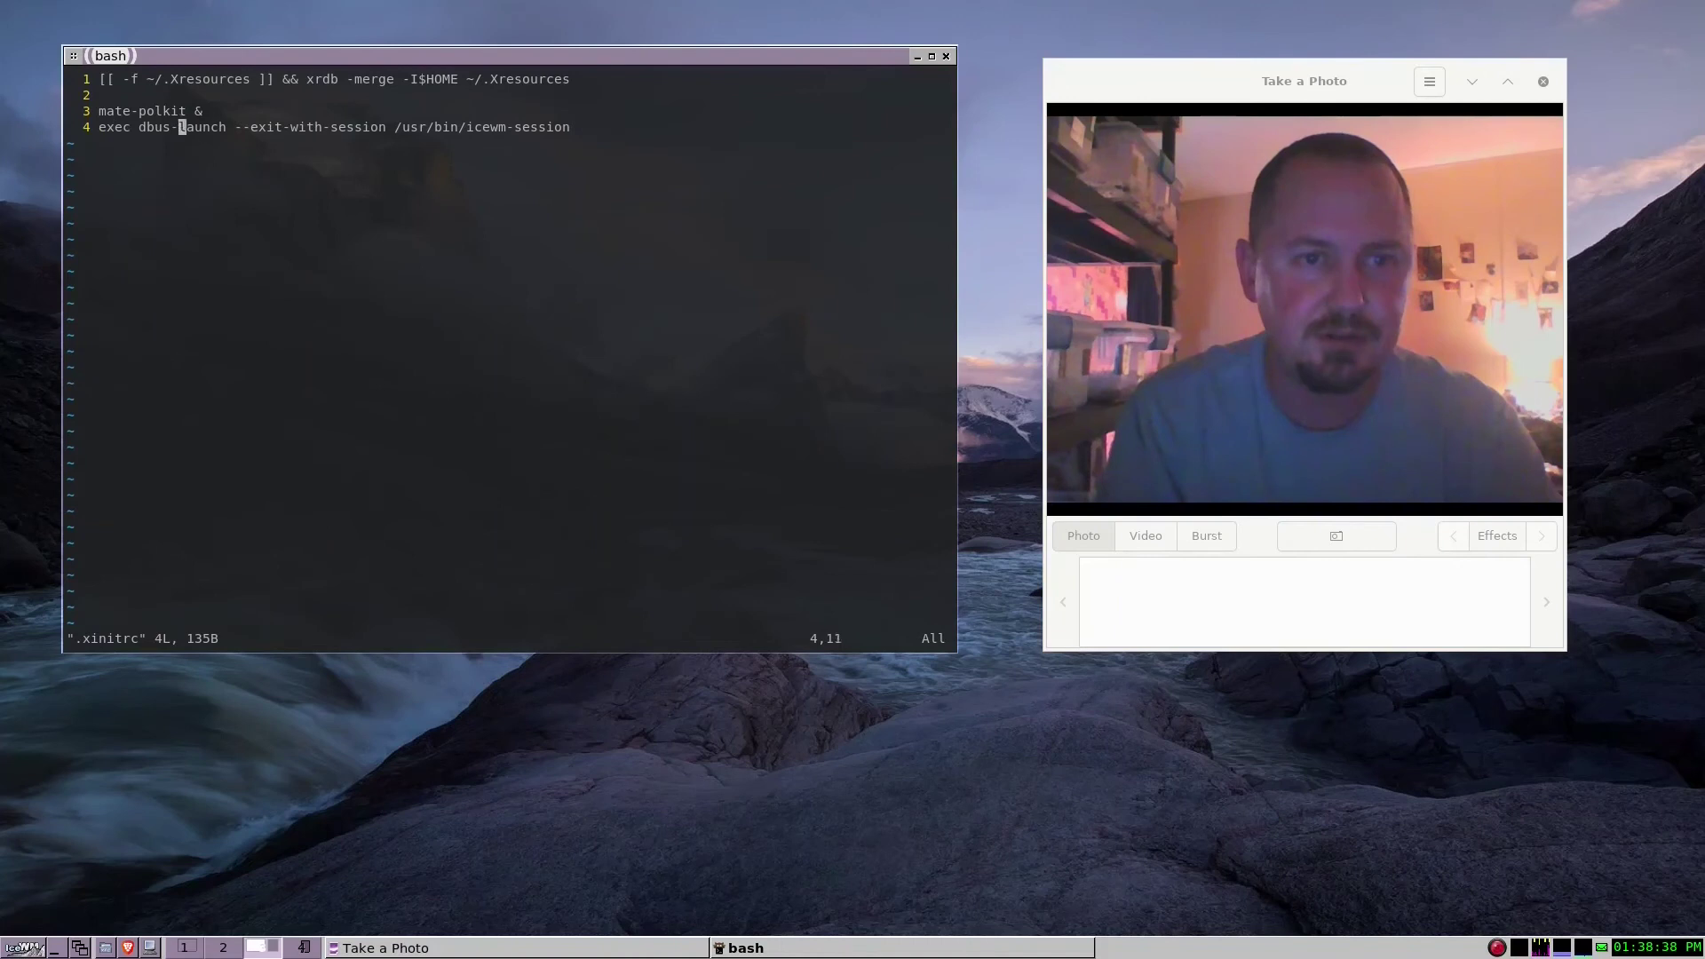
key("Right")
key("Right")
key("Right")
key("Right")
key("Right")
key("Right")
key("Right")
key("Right")
key("Right")
key("Right")
key("Right")
key("Right")
key("Right")
key("Right")
key("Right")
key("Right")
key("Right")
key("Right")
key("Right")
key("Right")
key("Right")
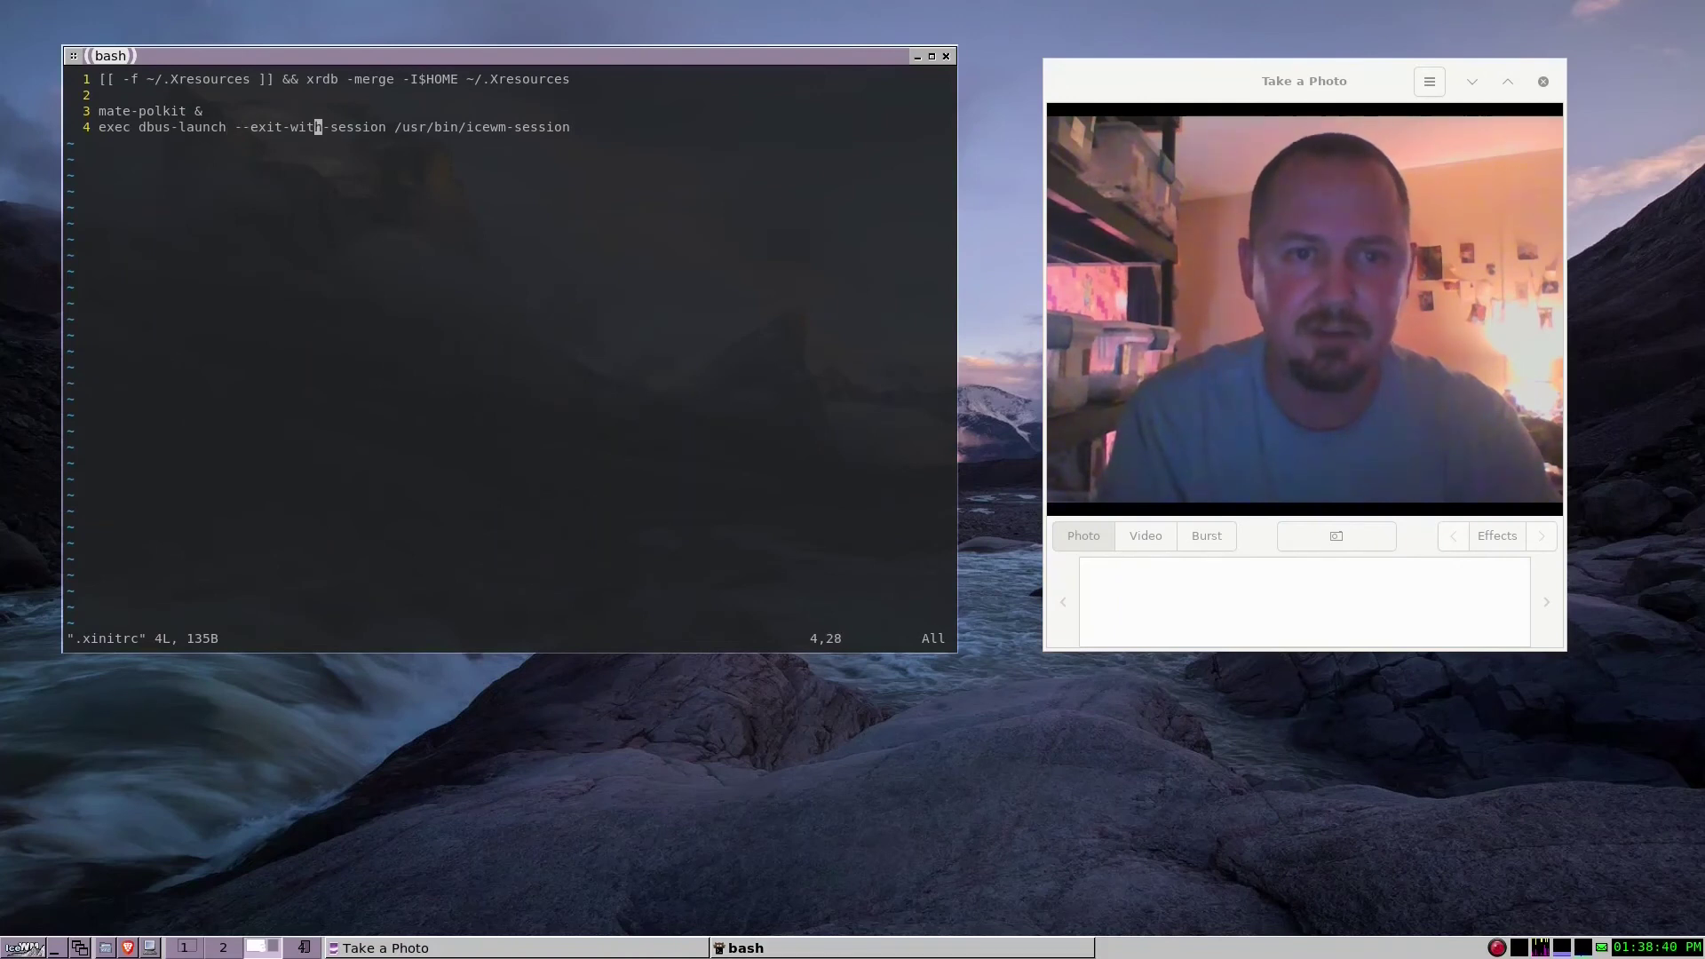
key("Left")
key("Left")
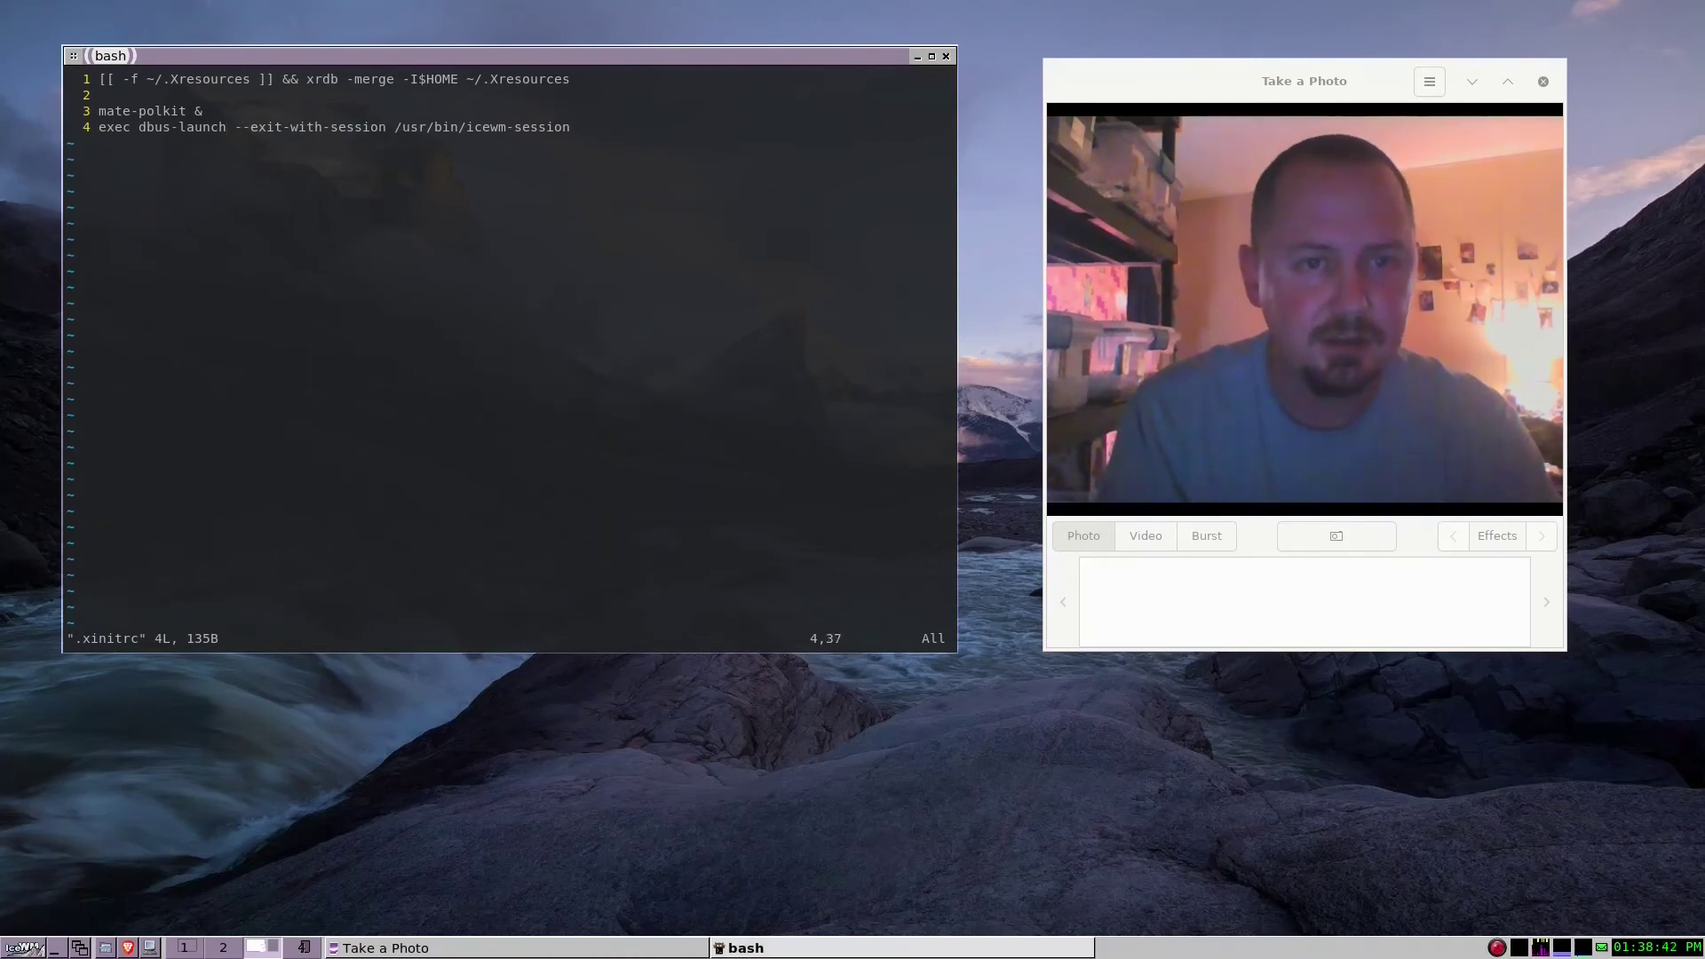
key("Left")
key("Left")
key("Left")
key("Left")
key("Left")
key("Left")
key("Left")
key("Left")
key("Left")
key("Left")
key("Left")
key("Left")
key("Left")
key("Left")
key("Left")
key("Left")
key("Left")
key("Left")
key("Left")
key("Left")
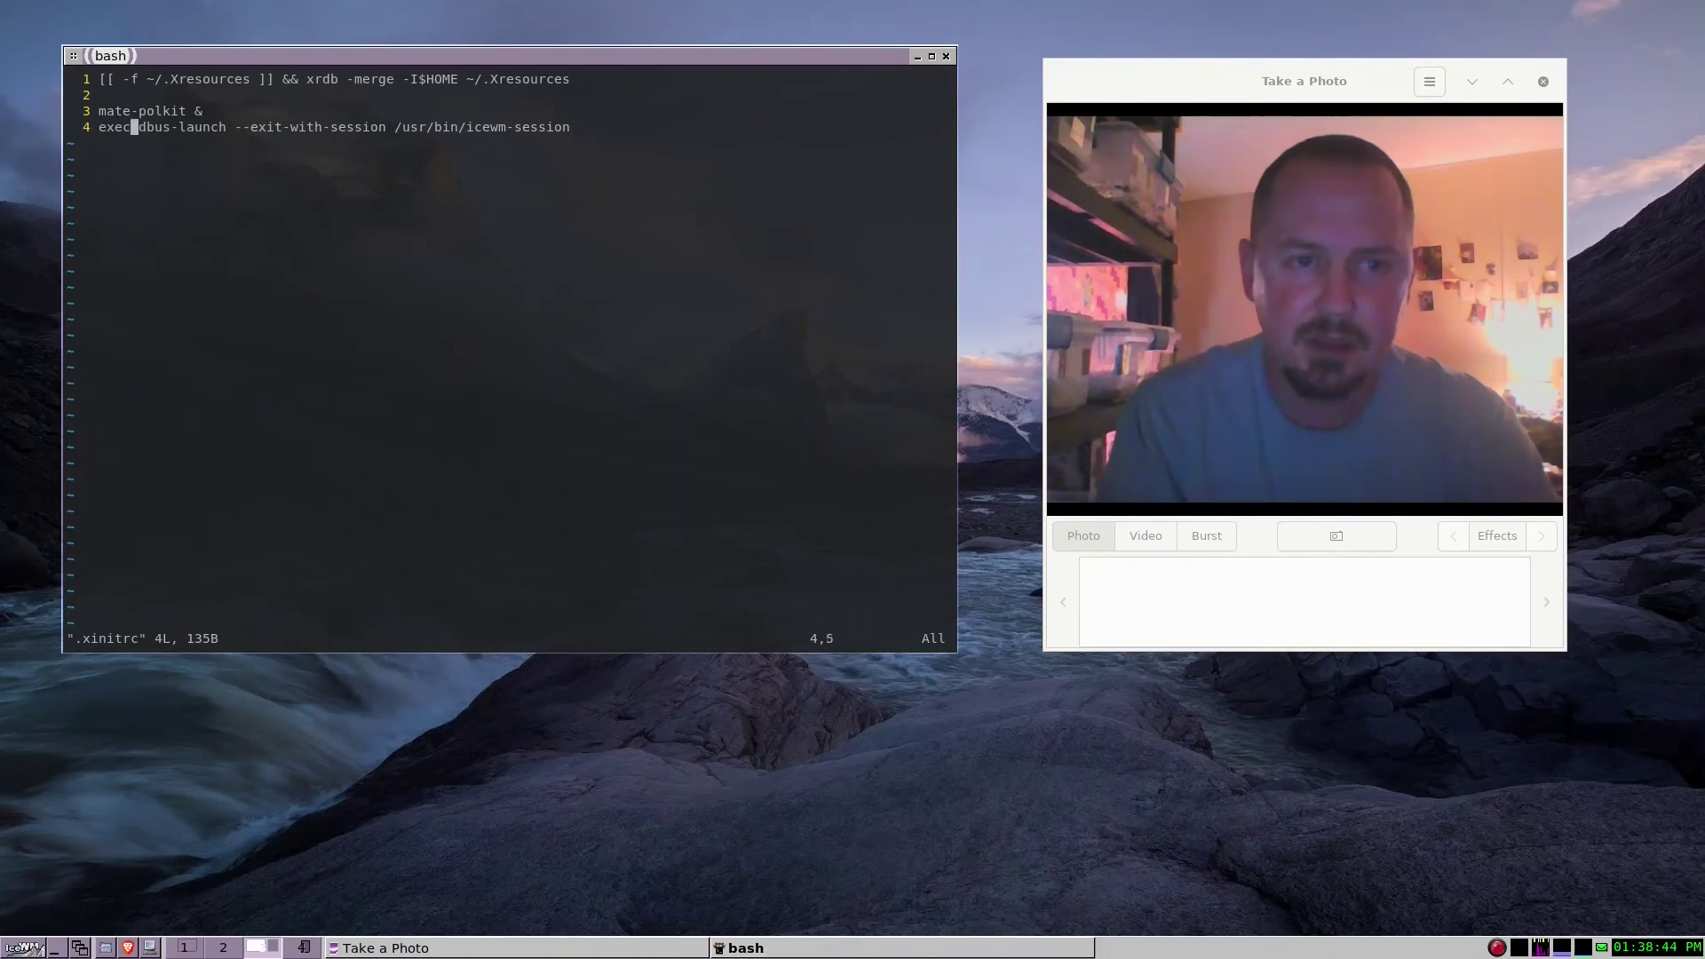
key("Left")
key("Left")
key("Left")
key("Left")
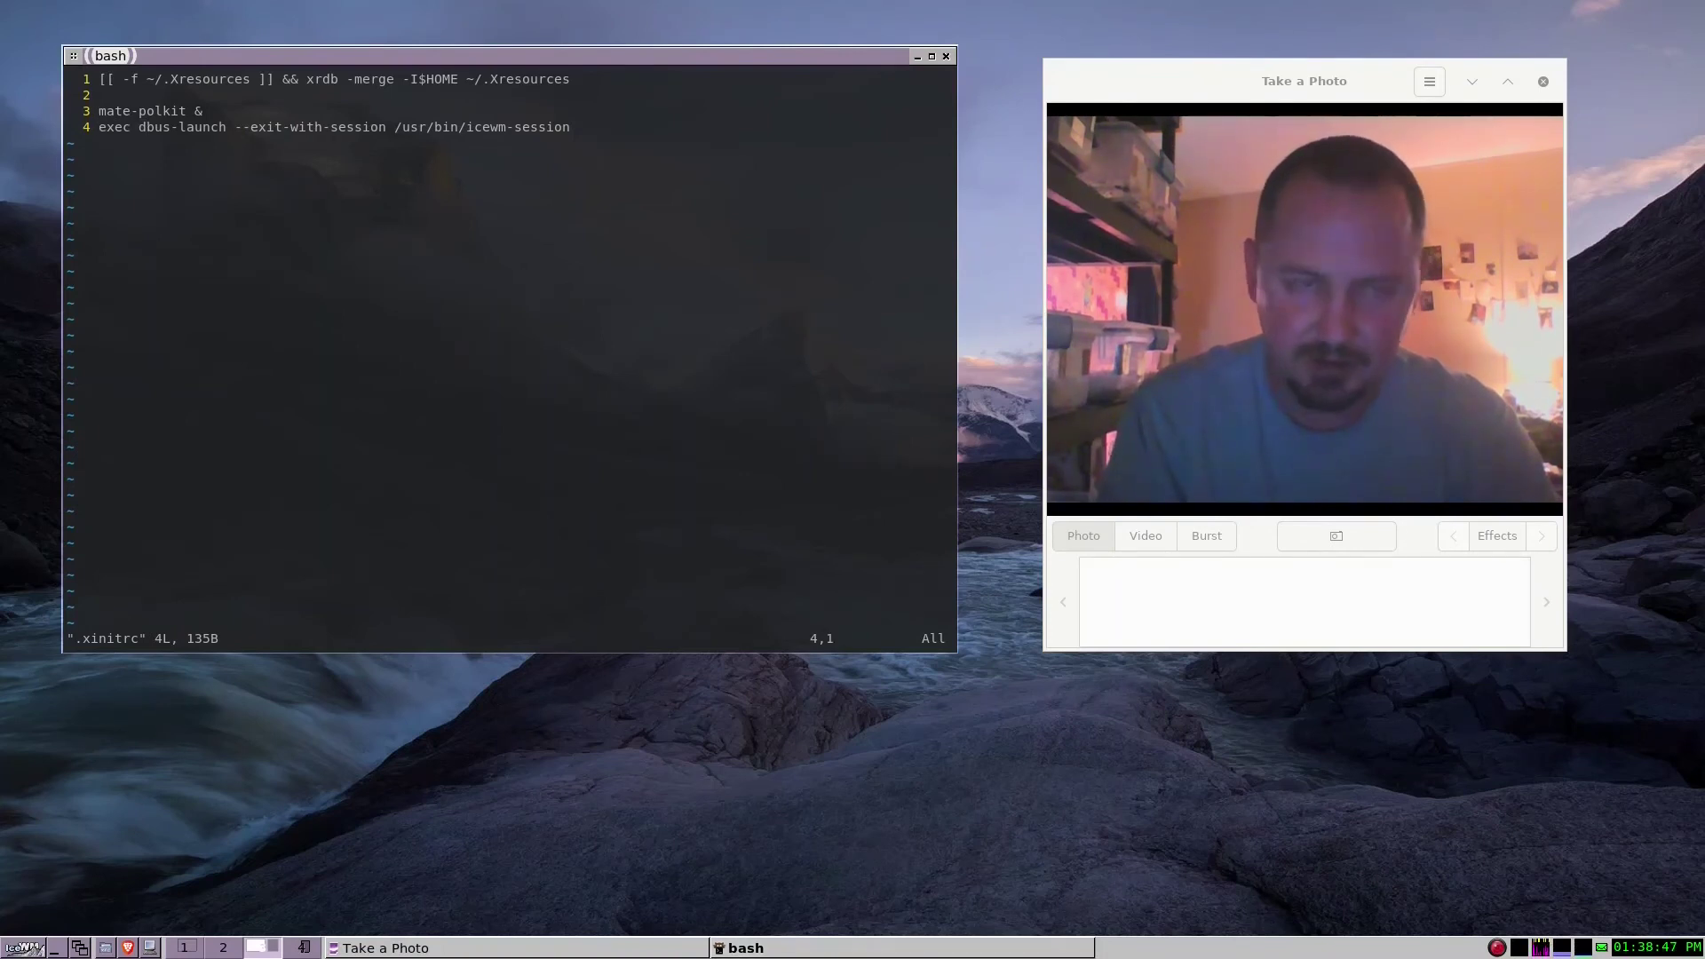
key("Right")
key("Right")
key("Right")
key("Right")
key("Right")
key("Right")
key("Right")
key("Right")
key("Right")
key("Right")
key("Right")
key("Right")
key("Right")
key("Right")
key("Right")
key("Right")
key("Right")
key("Right")
key("Right")
key("Right")
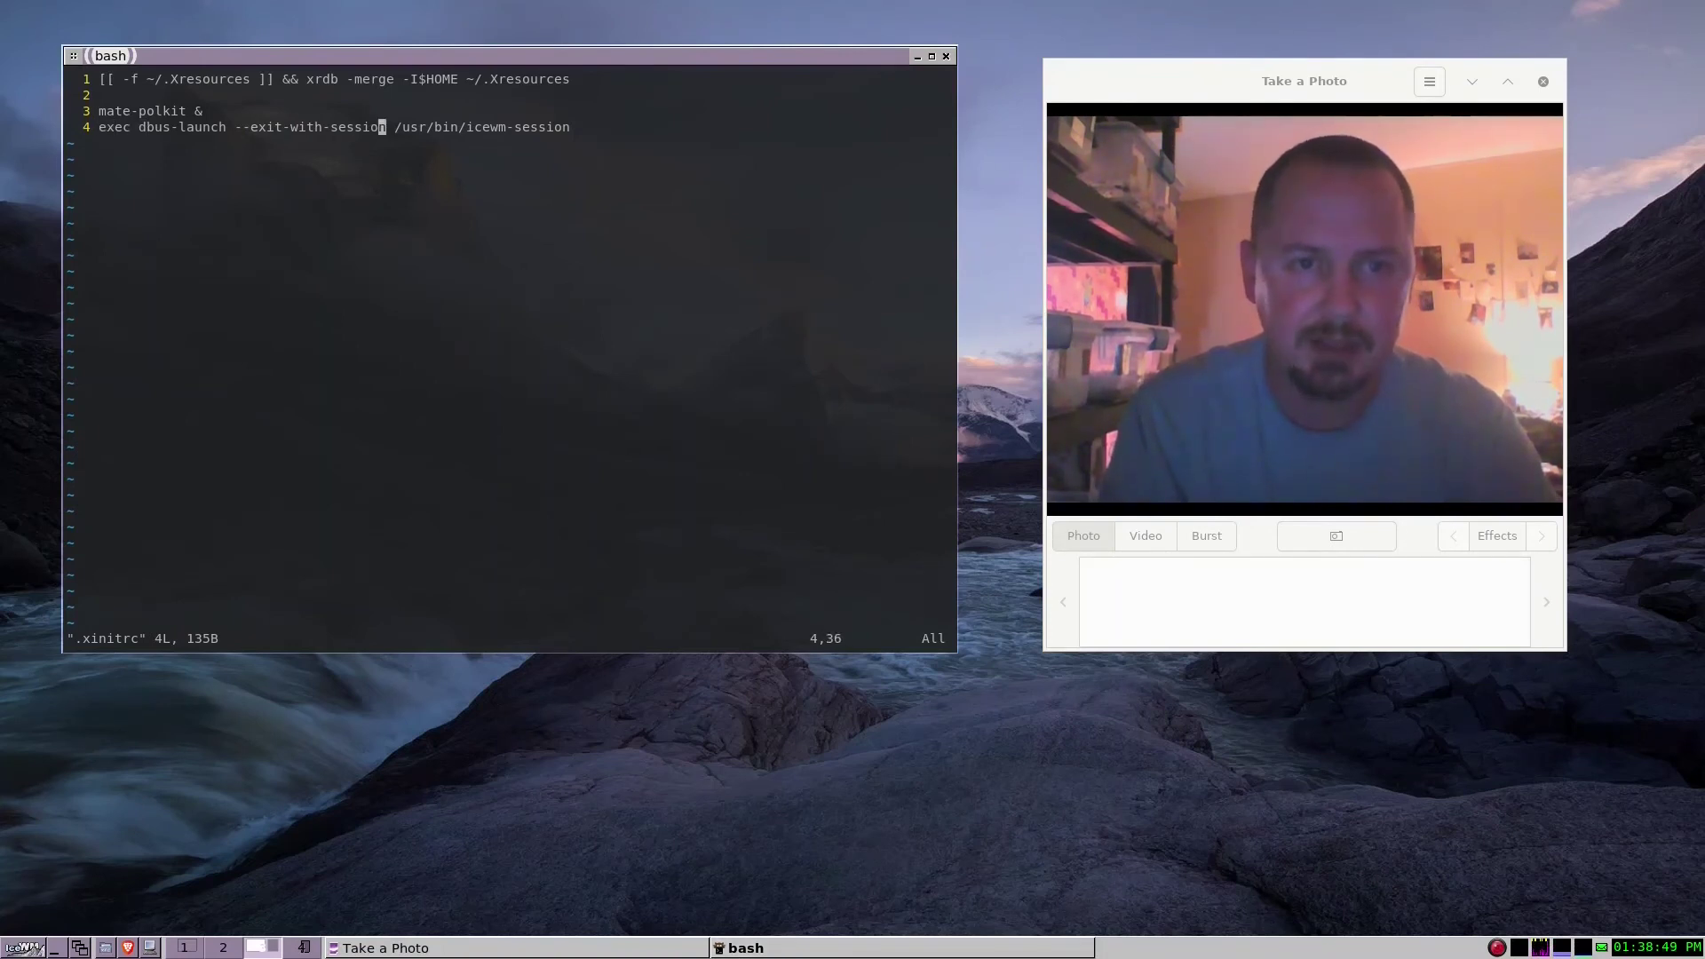
key("Left")
key("Left")
key("Left")
key("Left")
key("Left")
key("Left")
key("Left")
key("Left")
key("Left")
key("Left")
key("Left")
key("Left")
key("Left")
key("Left")
key("Left")
key("Left")
key("Left")
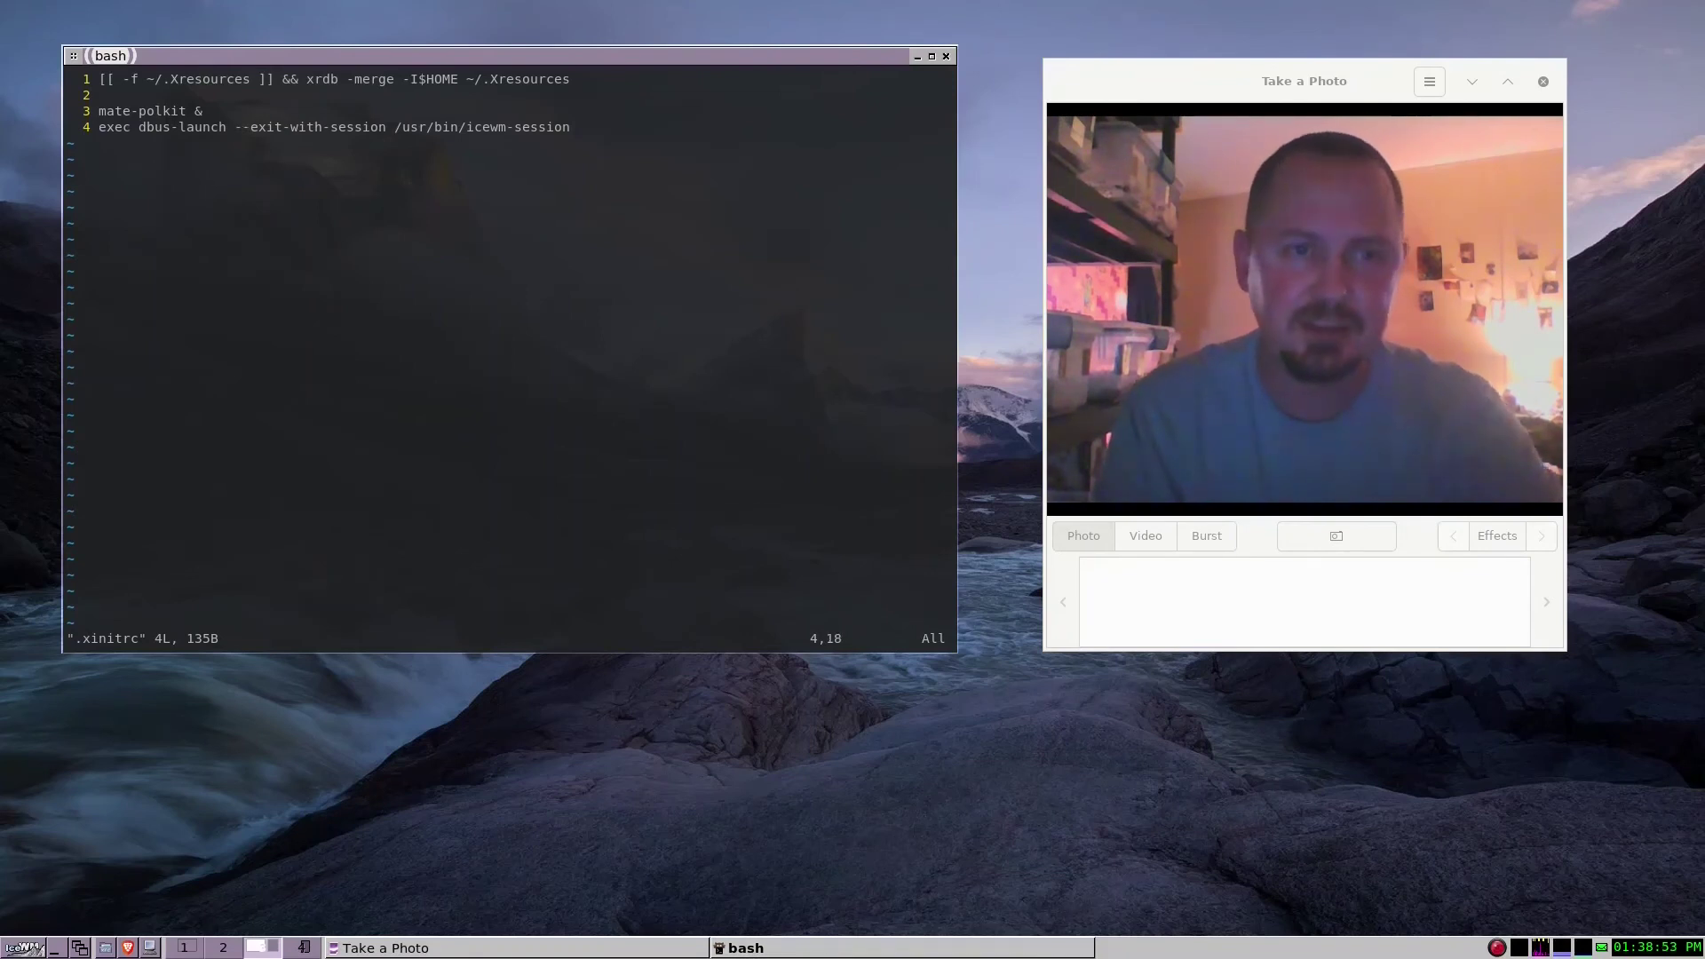